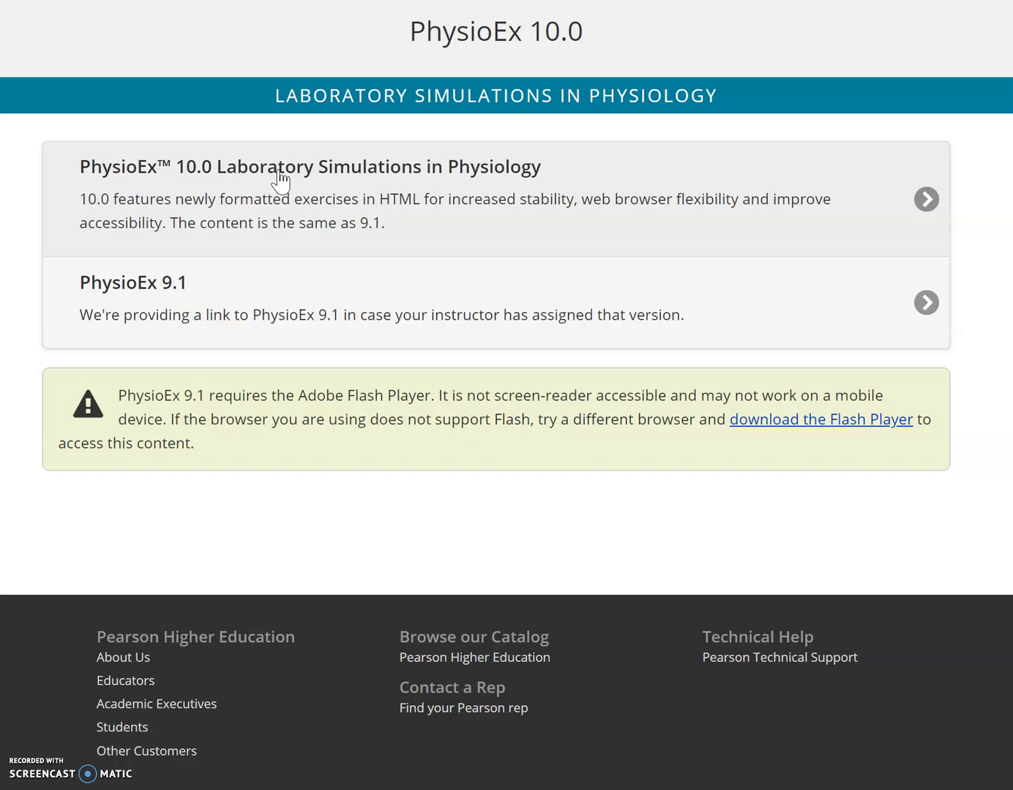
# - Open PhysioEx 10.0 and launch Exercise 6, Activity 3: Examining the Effect of Temperature on Heart Rate
pyautogui.click(280, 178)
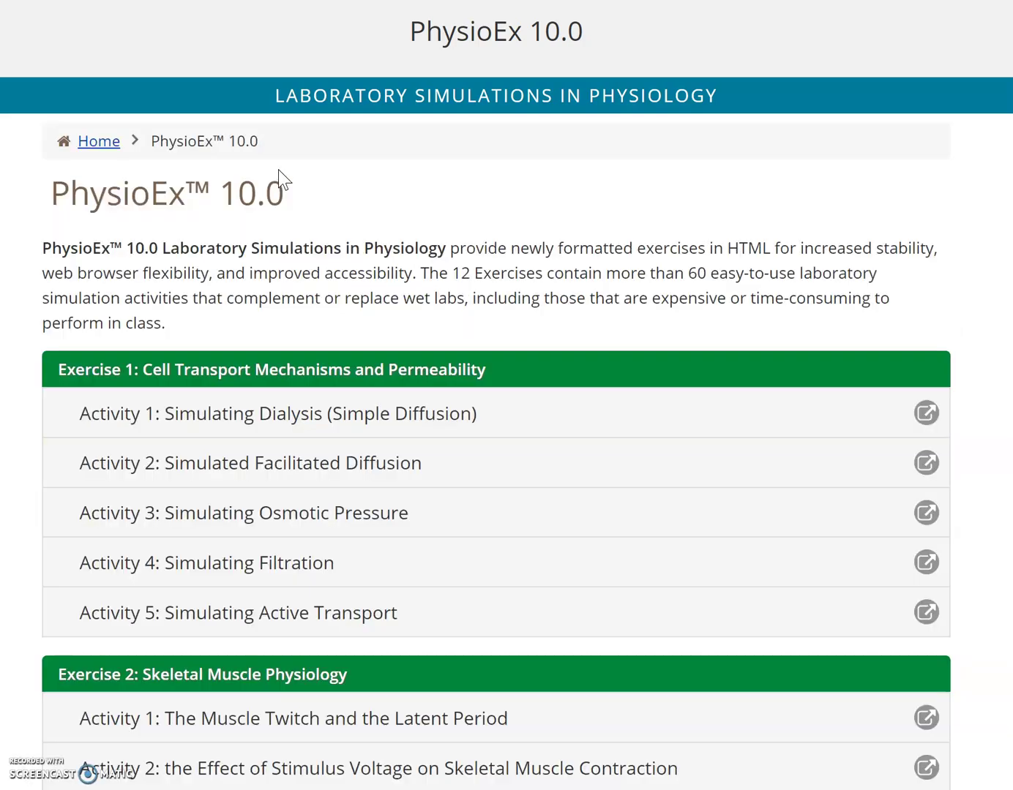
pyautogui.scroll(-20, 278, 169)
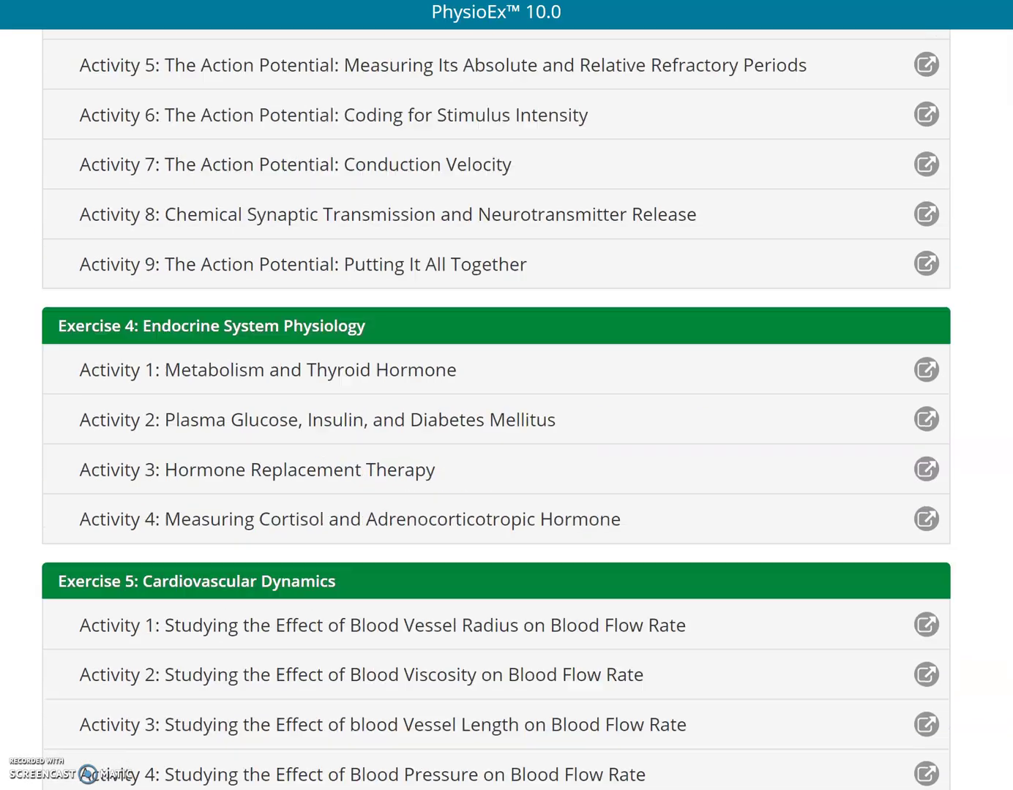
pyautogui.scroll(-7, 495, 409)
pyautogui.scroll(3, 496, 411)
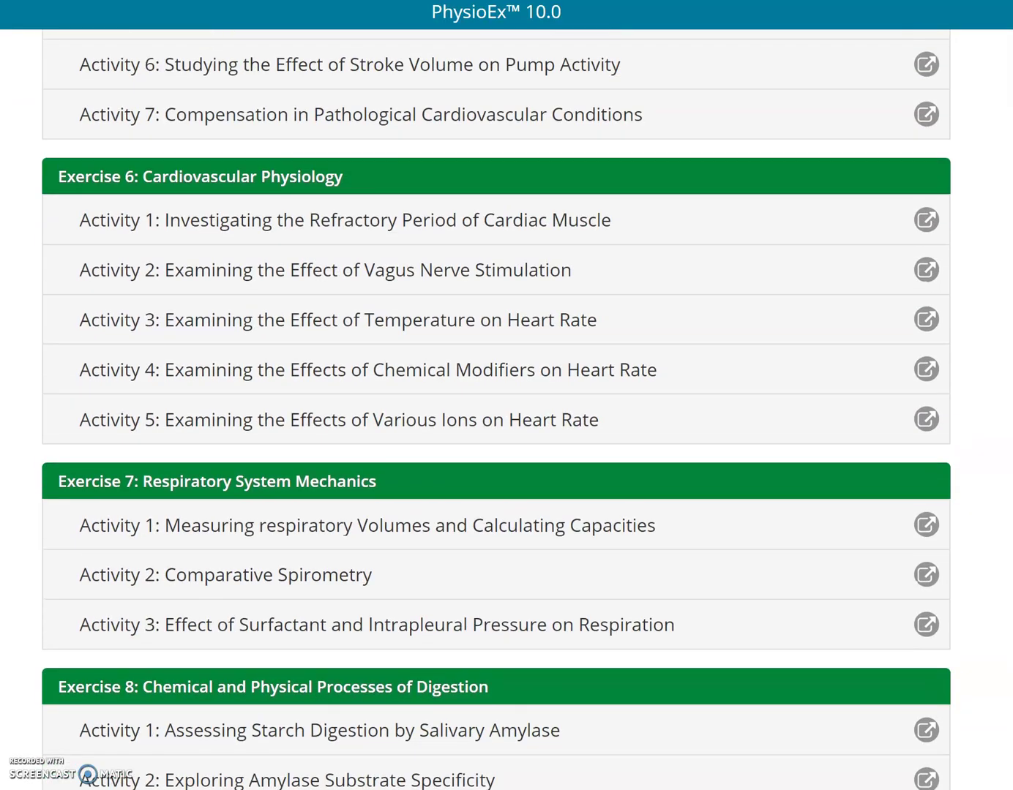
pyautogui.scroll(-1, 496, 409)
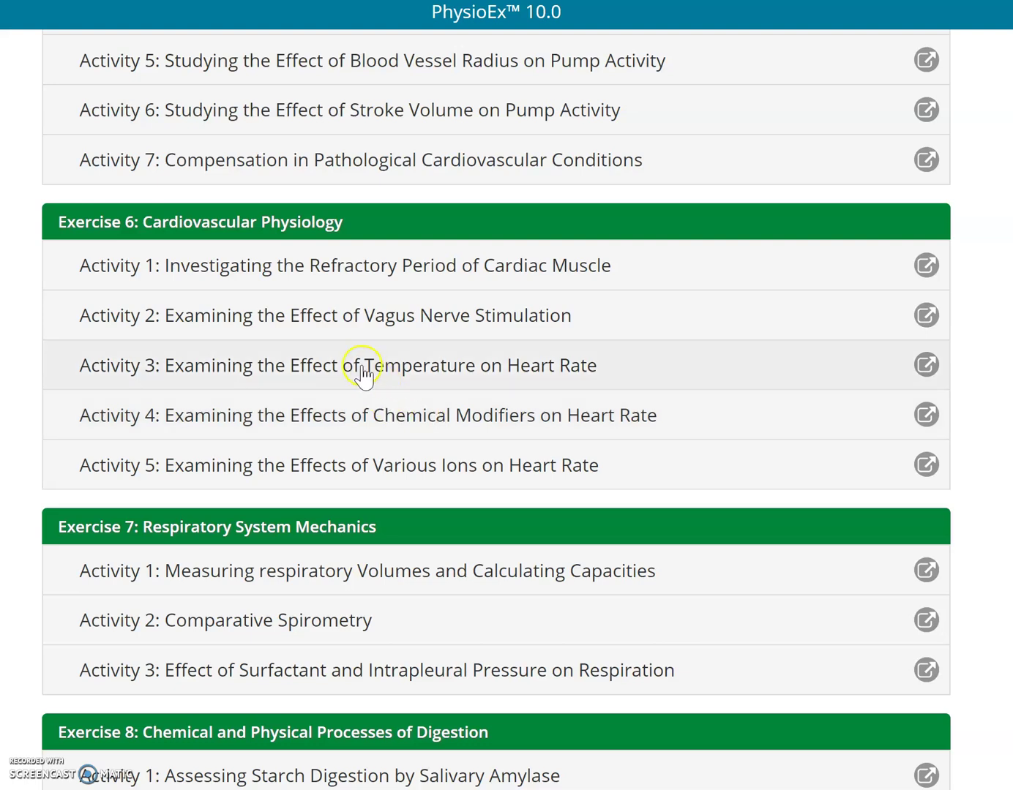
pyautogui.click(333, 373)
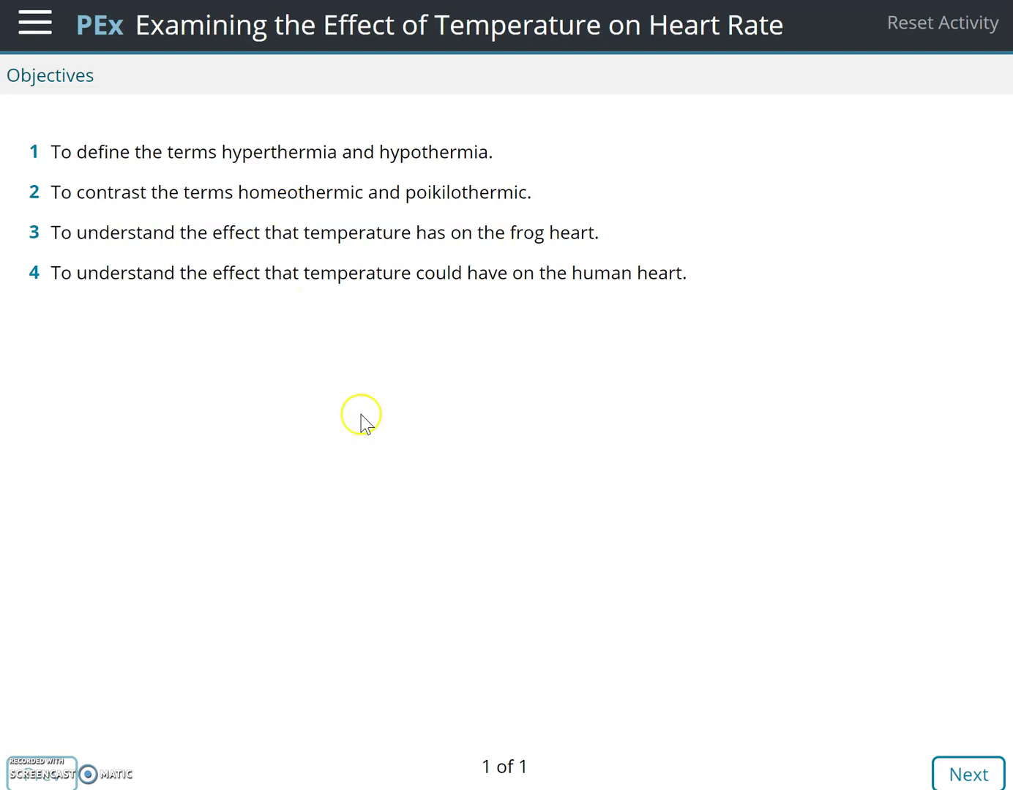
# - Advance through the Objectives and both Introduction pages to the Pre-lab Quiz
pyautogui.click(969, 777)
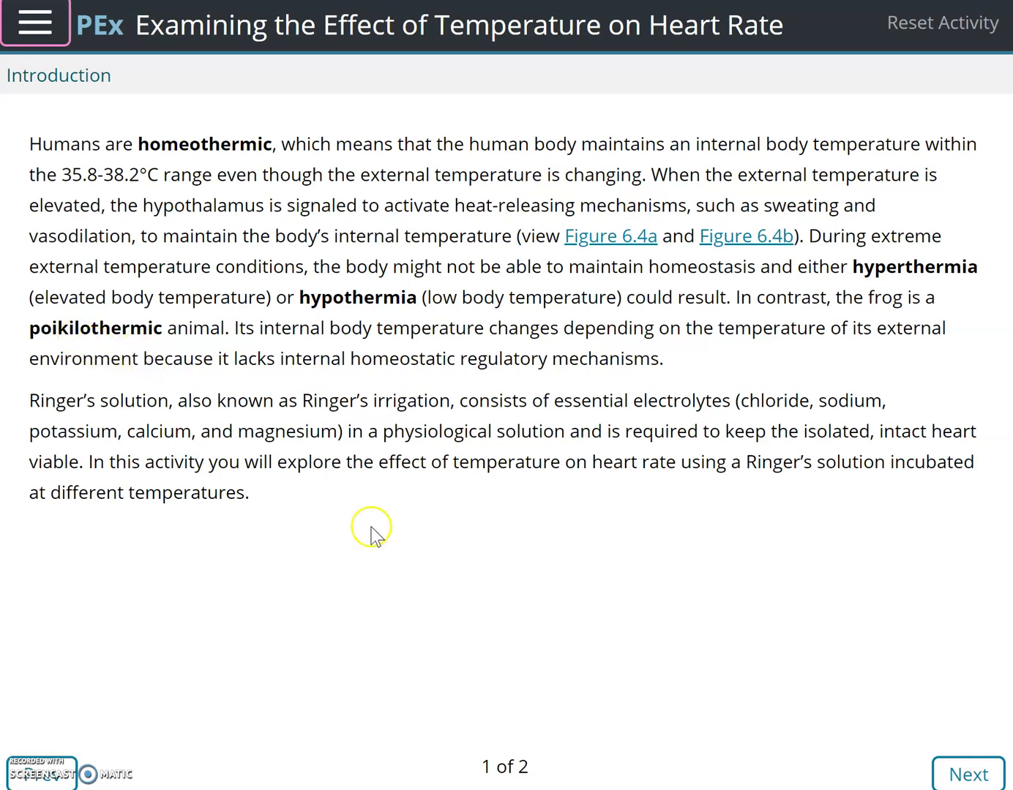
pyautogui.click(974, 780)
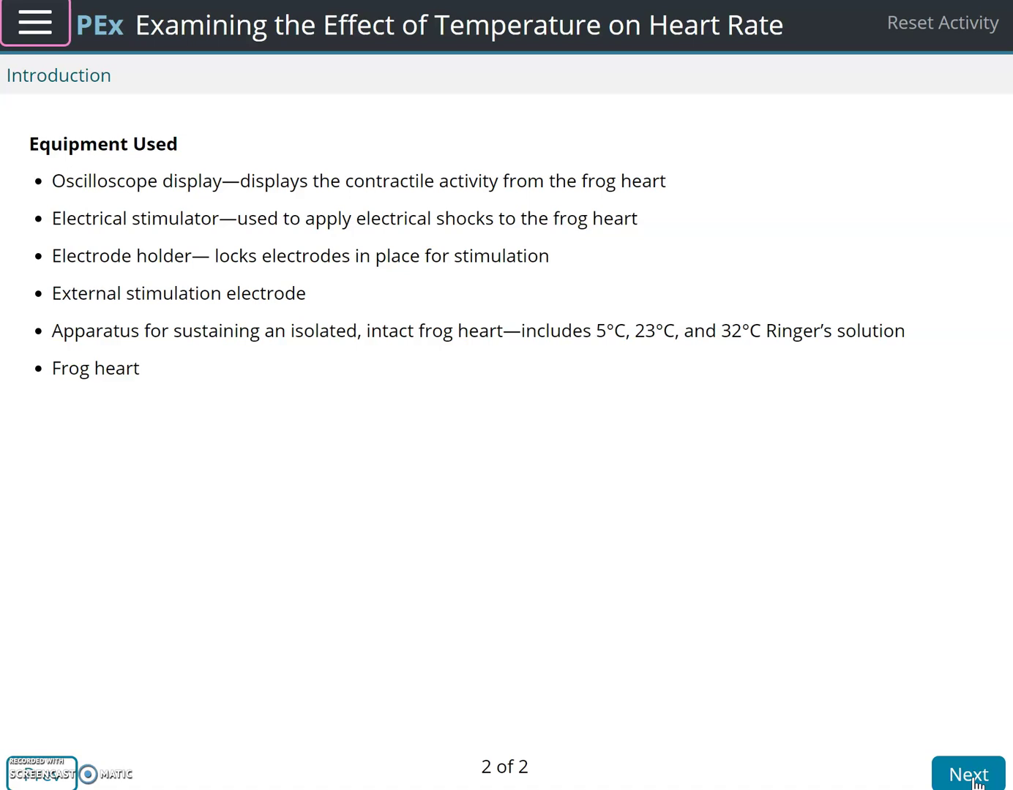
pyautogui.click(976, 781)
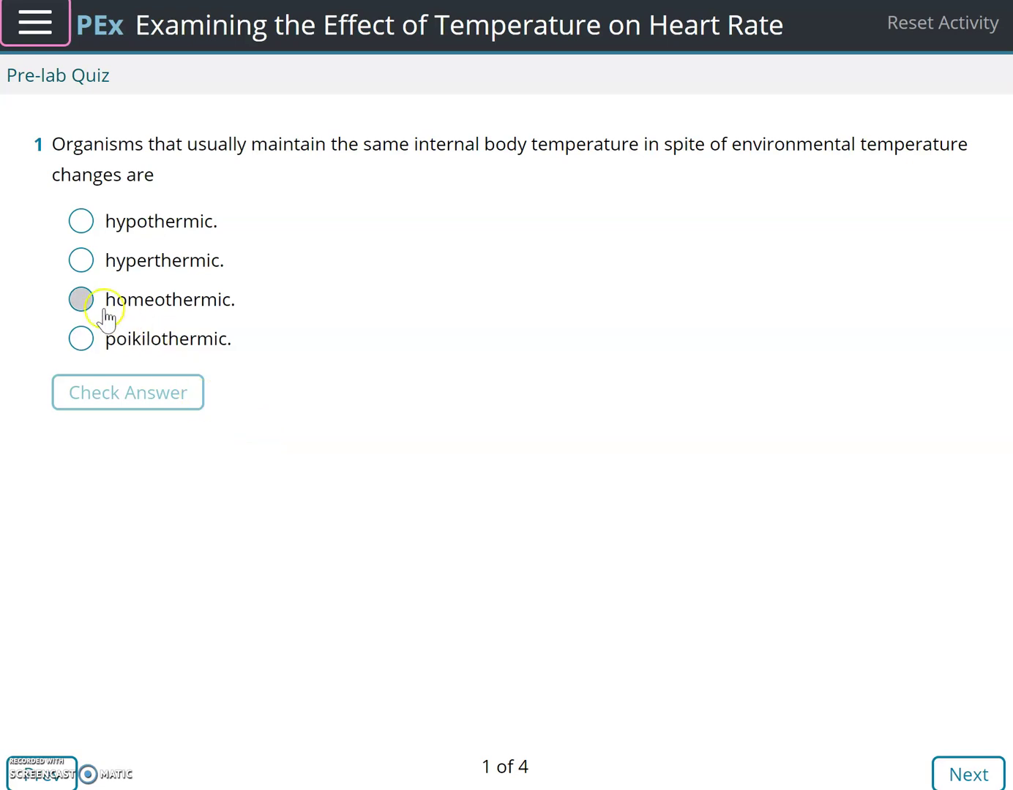
# - Answer and check Pre-lab Quiz question 1 with "homeothermic" and question 2 with "homeostasis", continuing to question 3
pyautogui.click(81, 300)
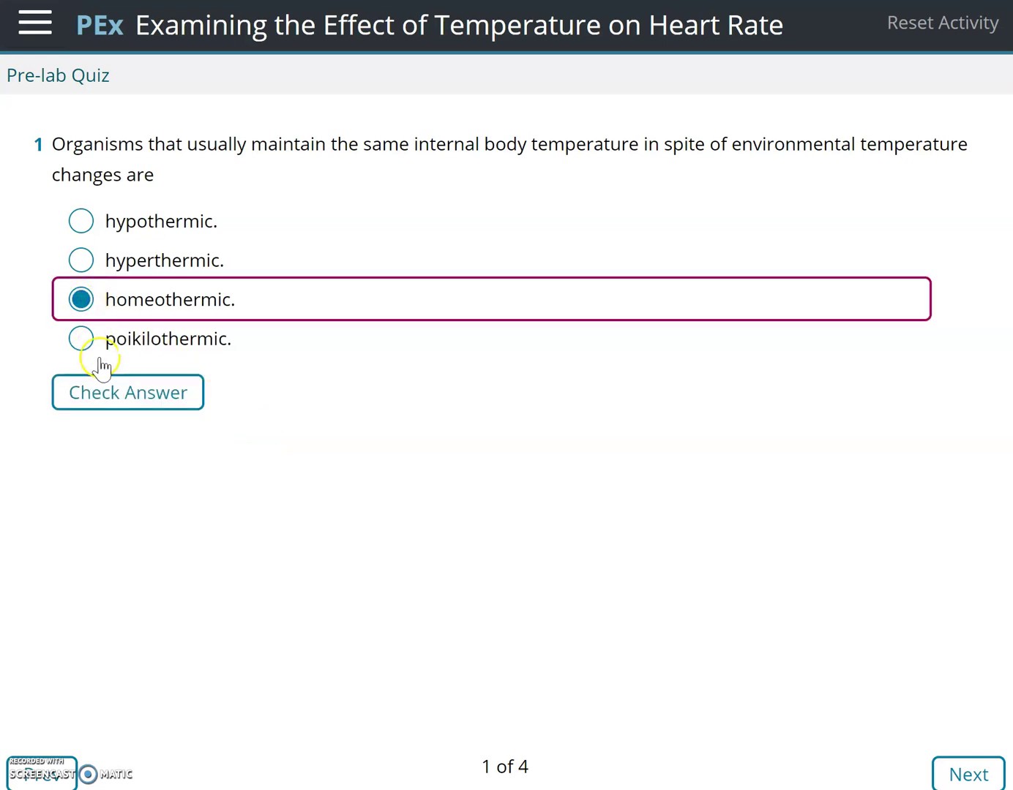
pyautogui.click(130, 399)
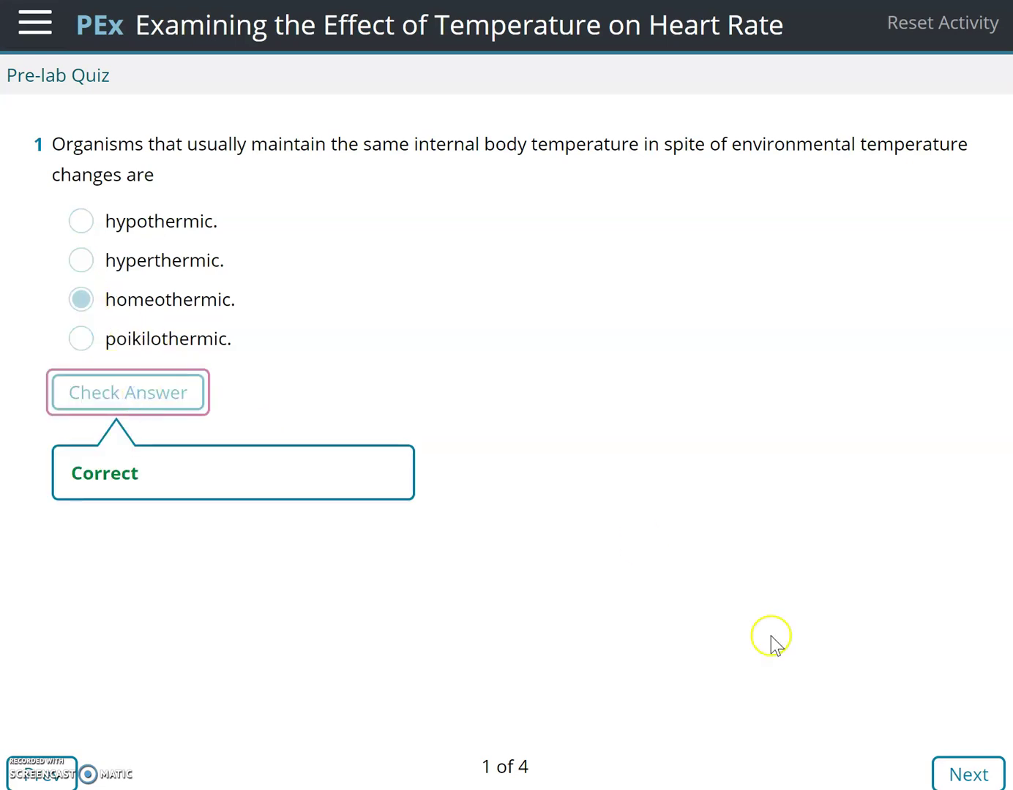
pyautogui.click(968, 774)
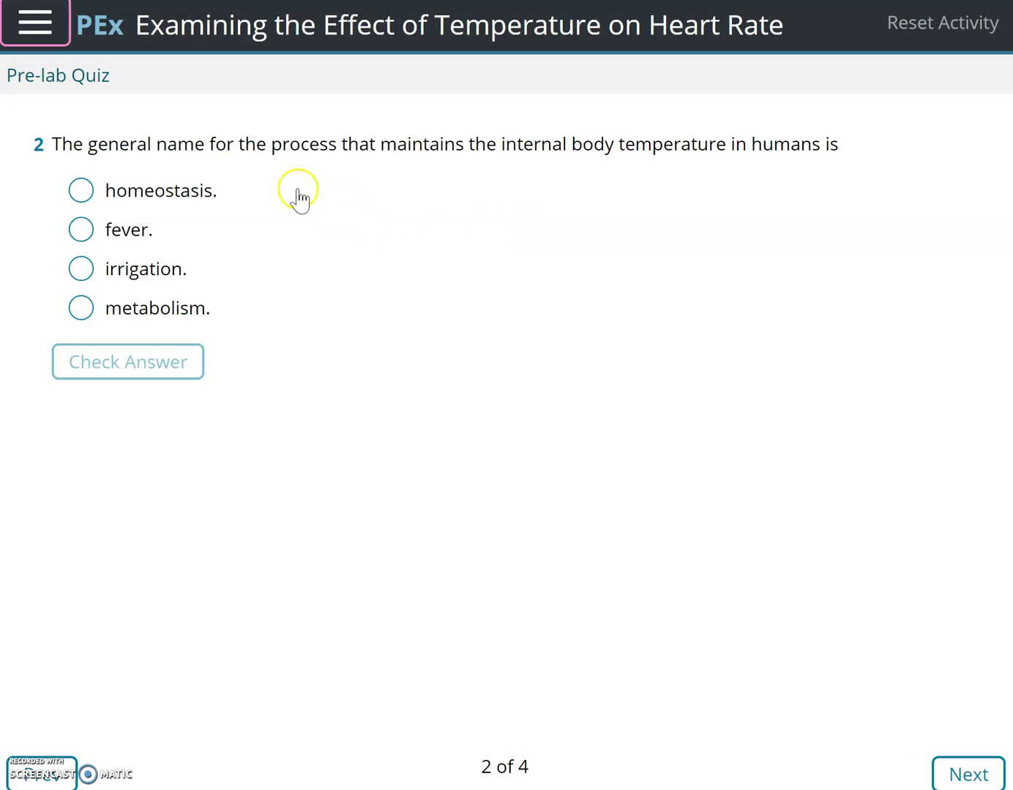
pyautogui.click(80, 191)
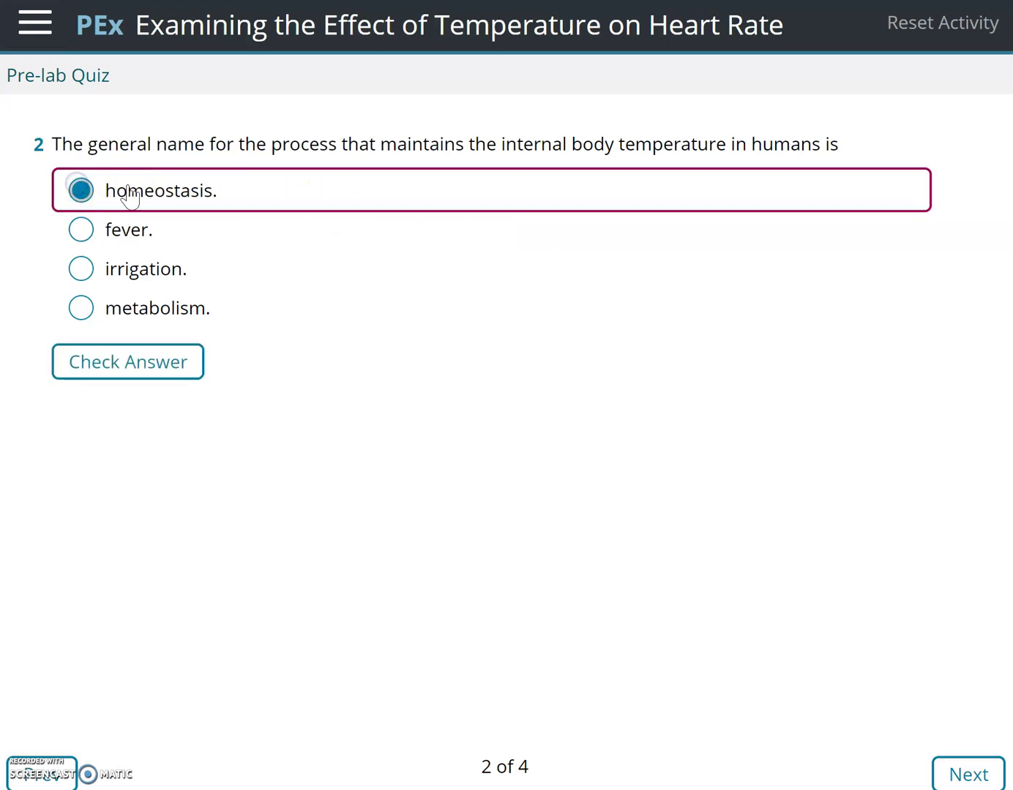
pyautogui.click(136, 367)
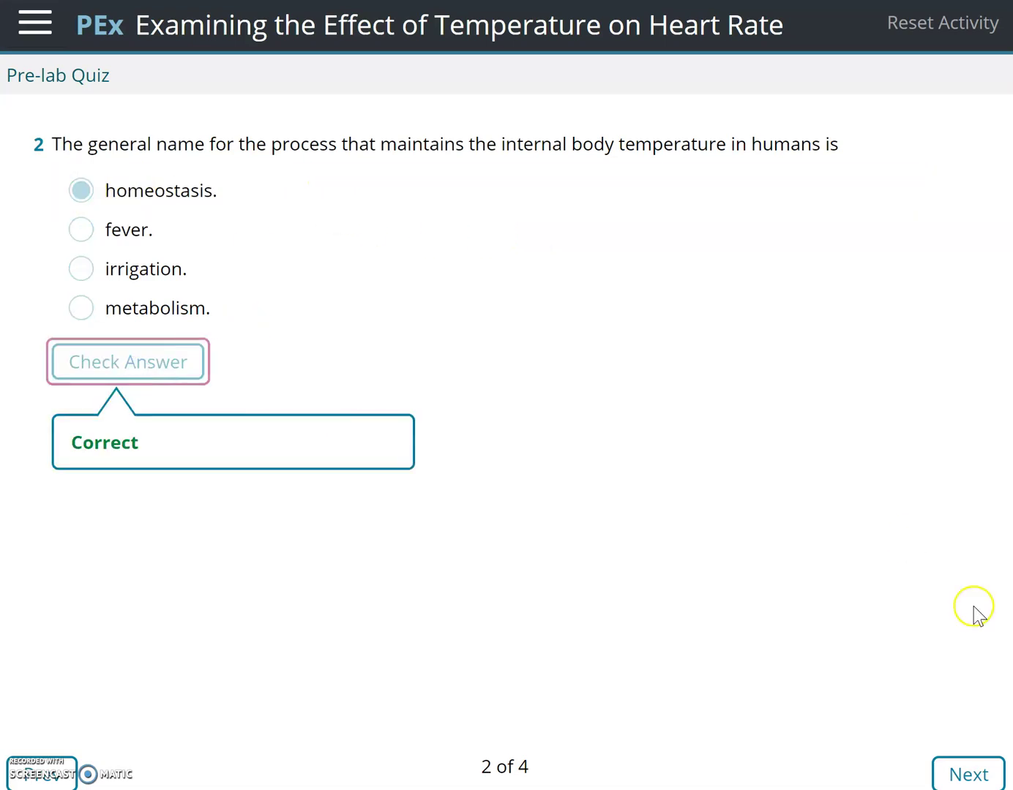
pyautogui.click(970, 775)
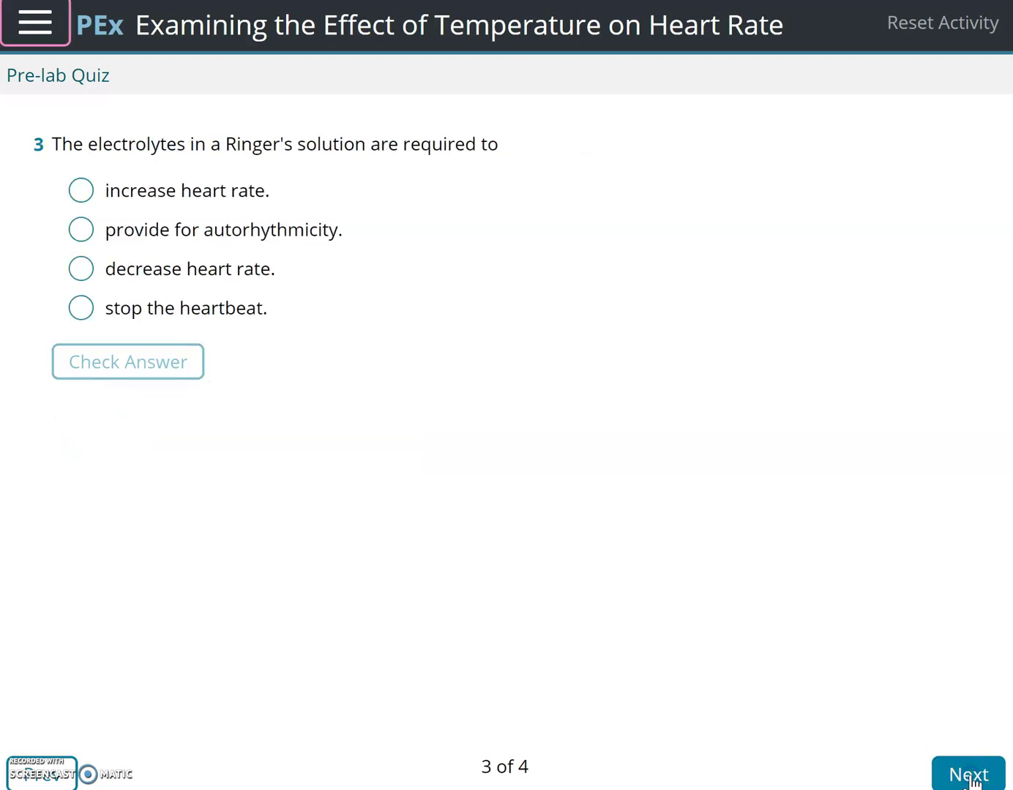
# - Answer Pre-lab Quiz question 3 with "provide for autorhythmicity", check it, and continue to question 4
pyautogui.click(805, 519)
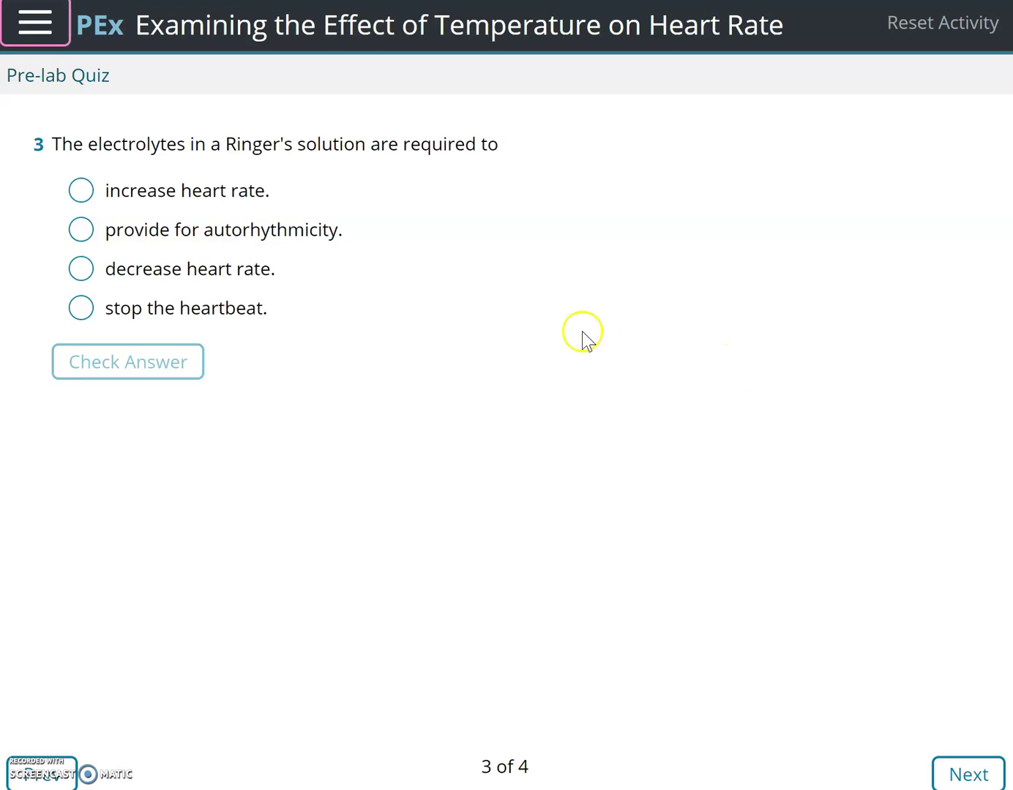
pyautogui.click(80, 231)
pyautogui.click(131, 362)
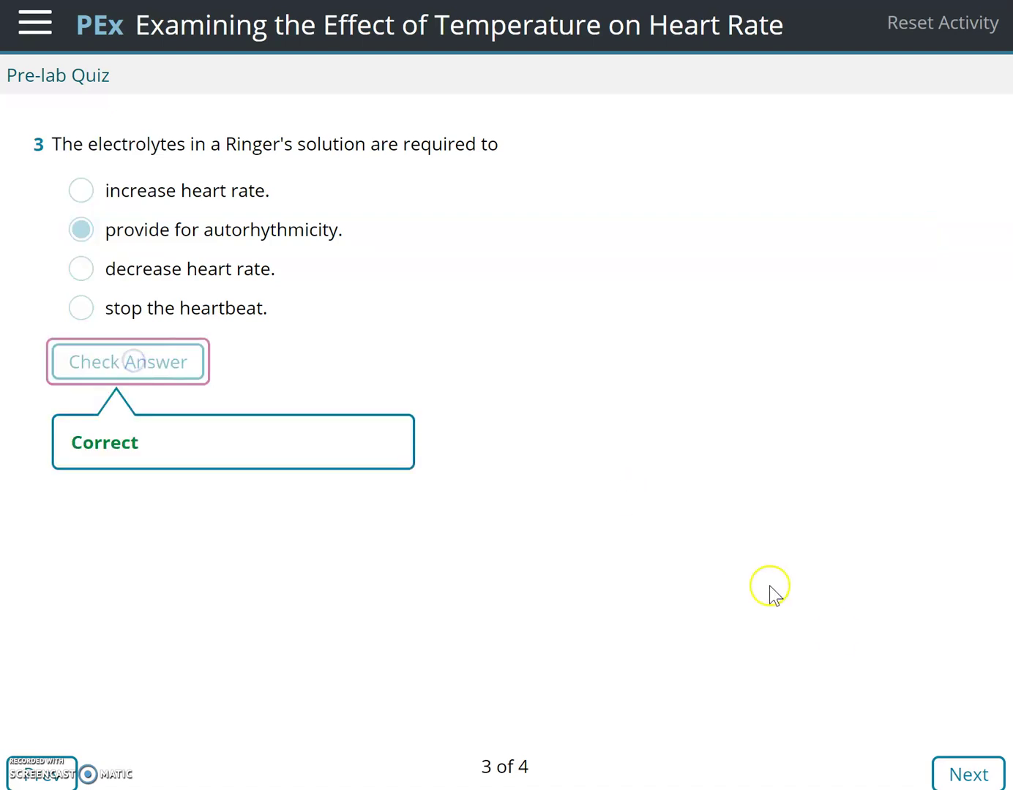
pyautogui.click(980, 783)
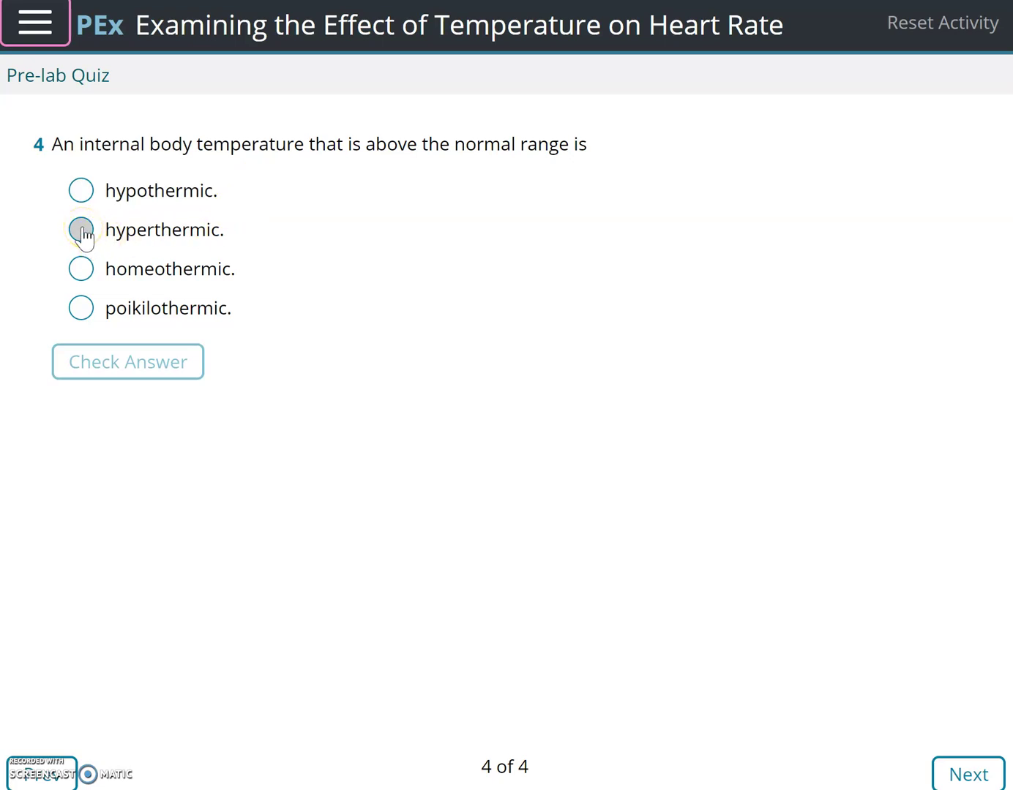
# - Answer and check Pre-lab Quiz question 4 with "hyperthermic", and submit the quiz to proceed to the experiment
pyautogui.click(82, 231)
pyautogui.click(154, 370)
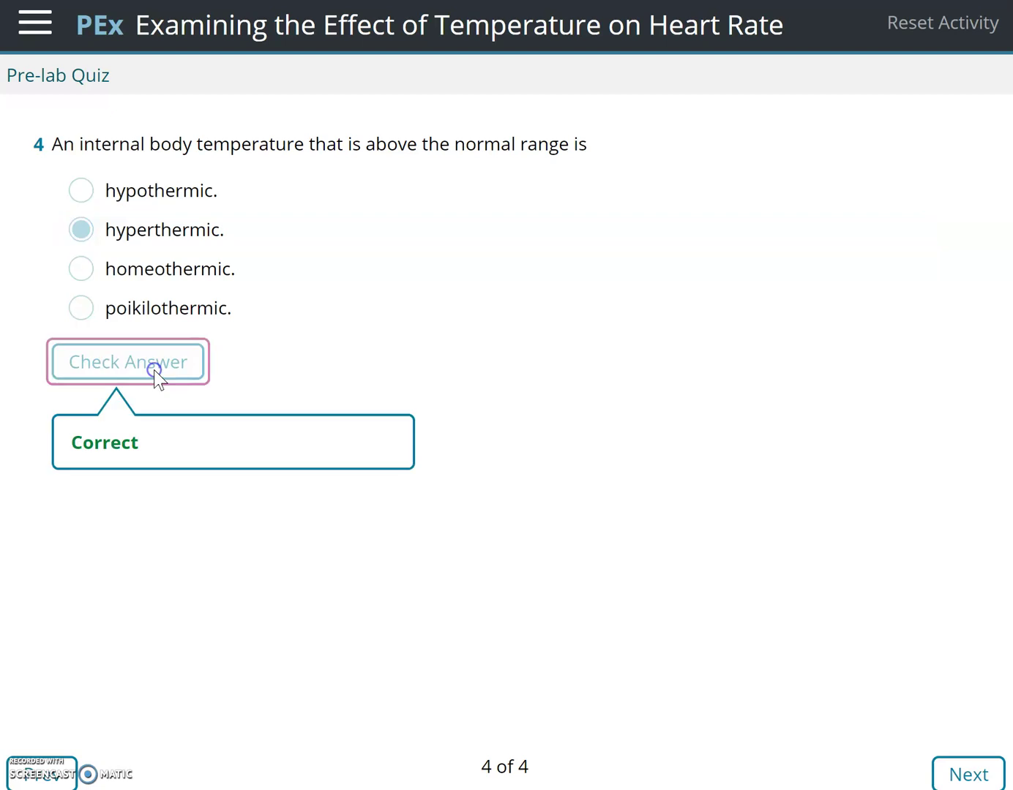
pyautogui.click(966, 772)
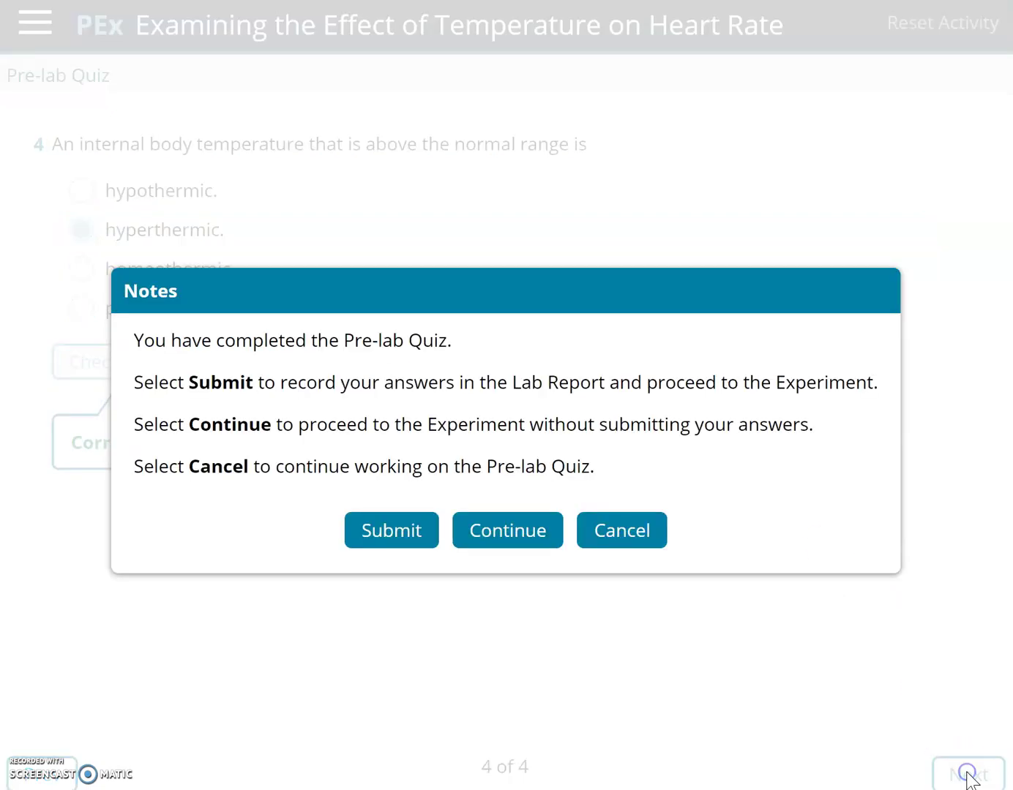
pyautogui.click(388, 535)
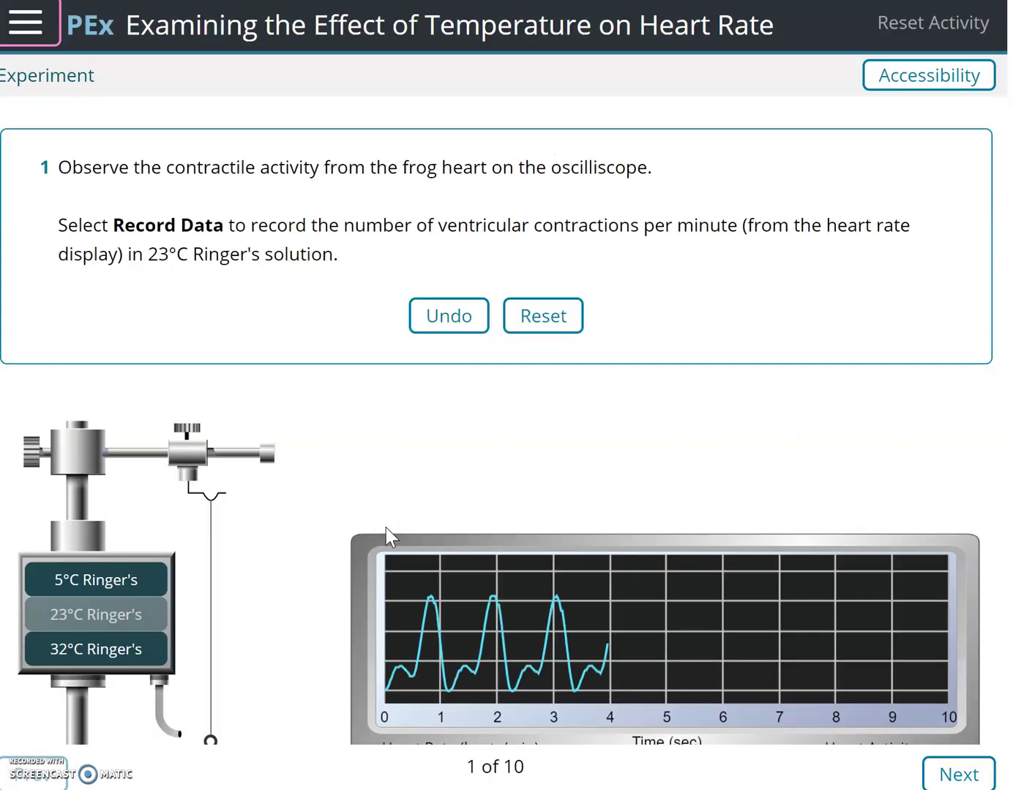
# - Record the frog's heart rate in 23°C Ringer's solution in the data table
pyautogui.scroll(-4, 385, 528)
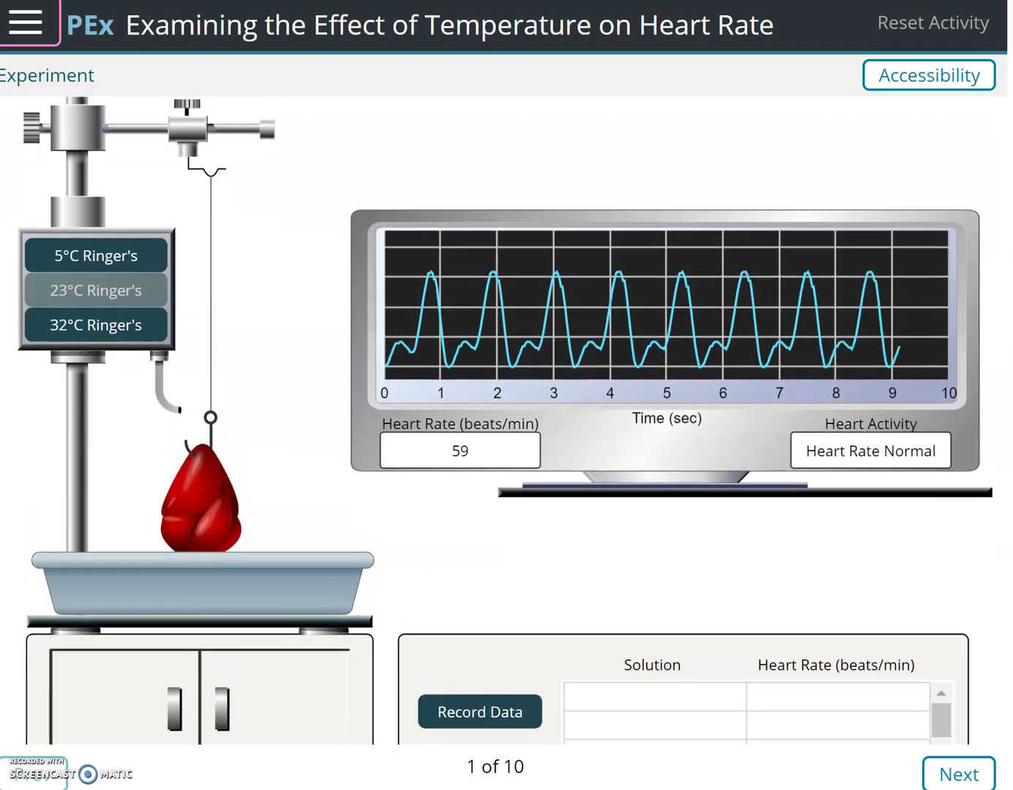
pyautogui.scroll(1, 505, 418)
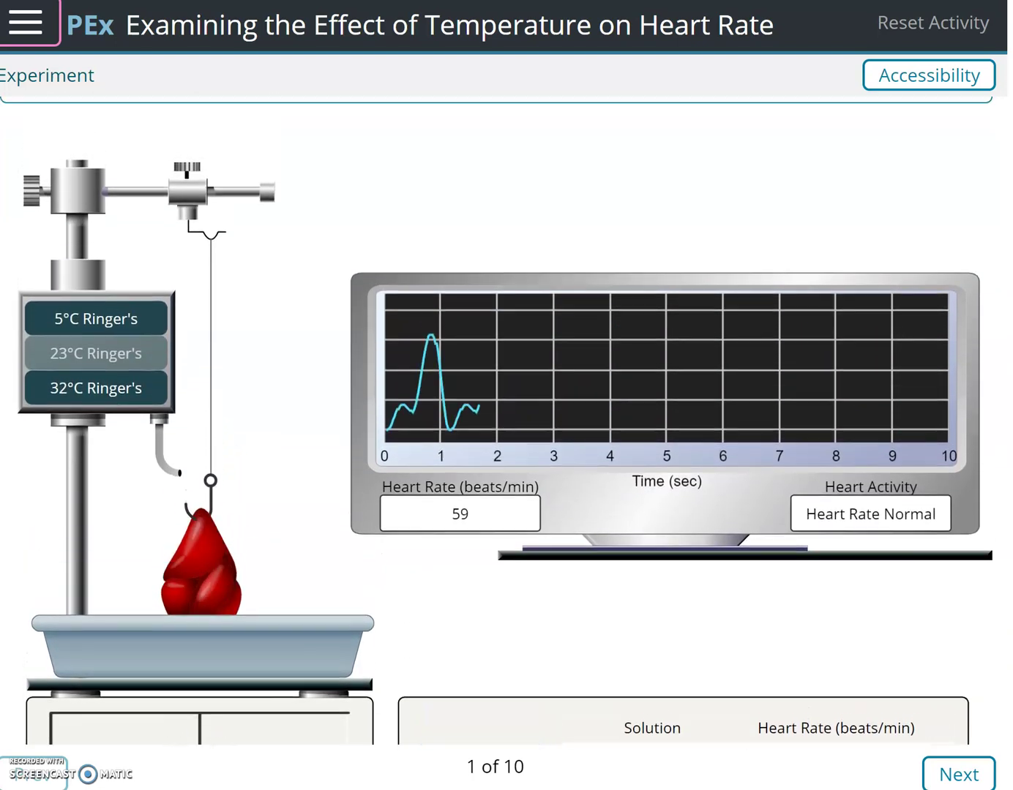
pyautogui.scroll(-1, 506, 421)
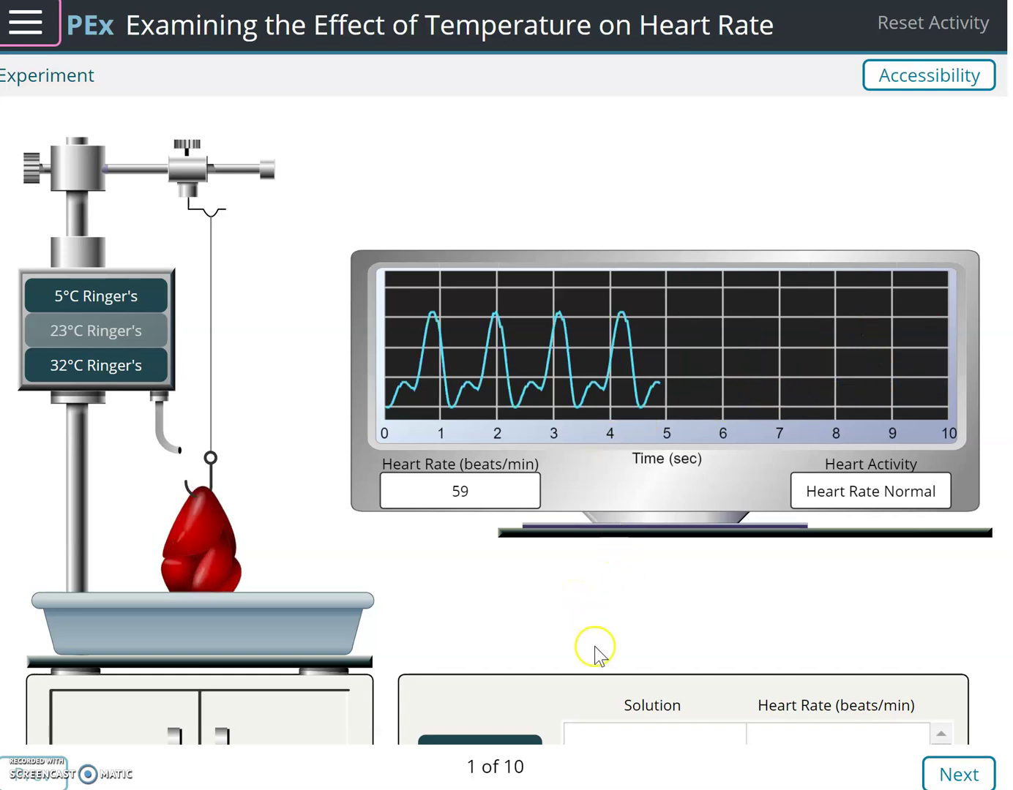
pyautogui.scroll(-2, 594, 651)
pyautogui.scroll(1, 594, 651)
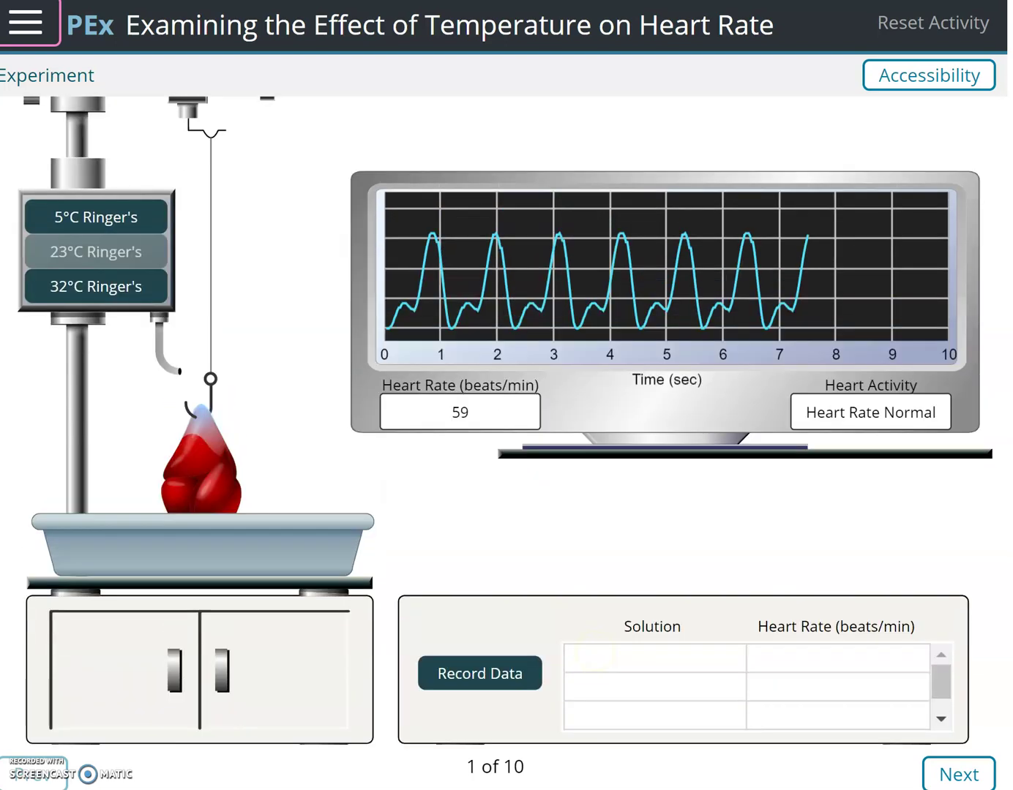
pyautogui.click(78, 283)
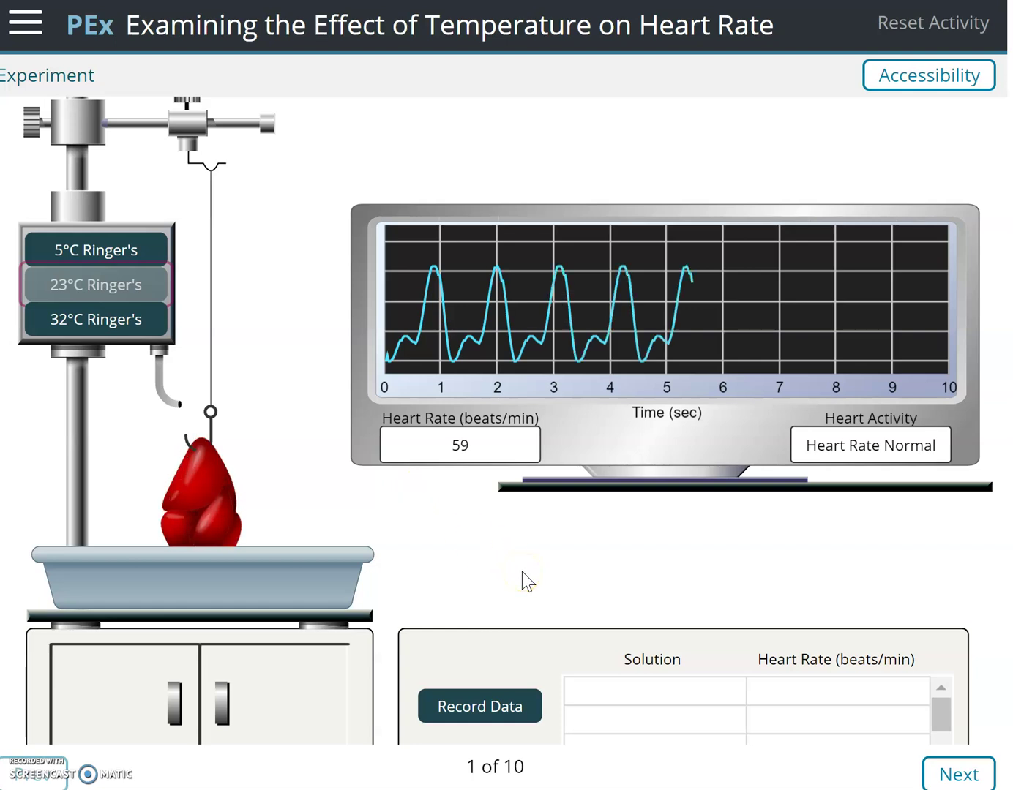
pyautogui.scroll(-1, 524, 581)
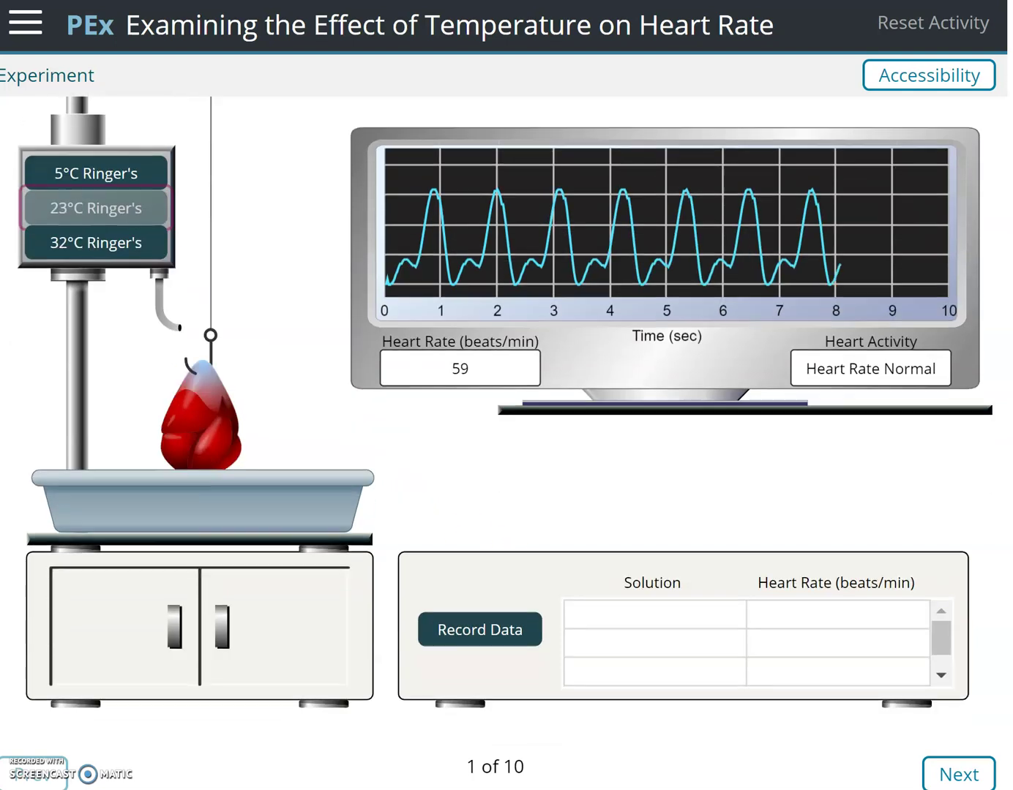
pyautogui.click(483, 638)
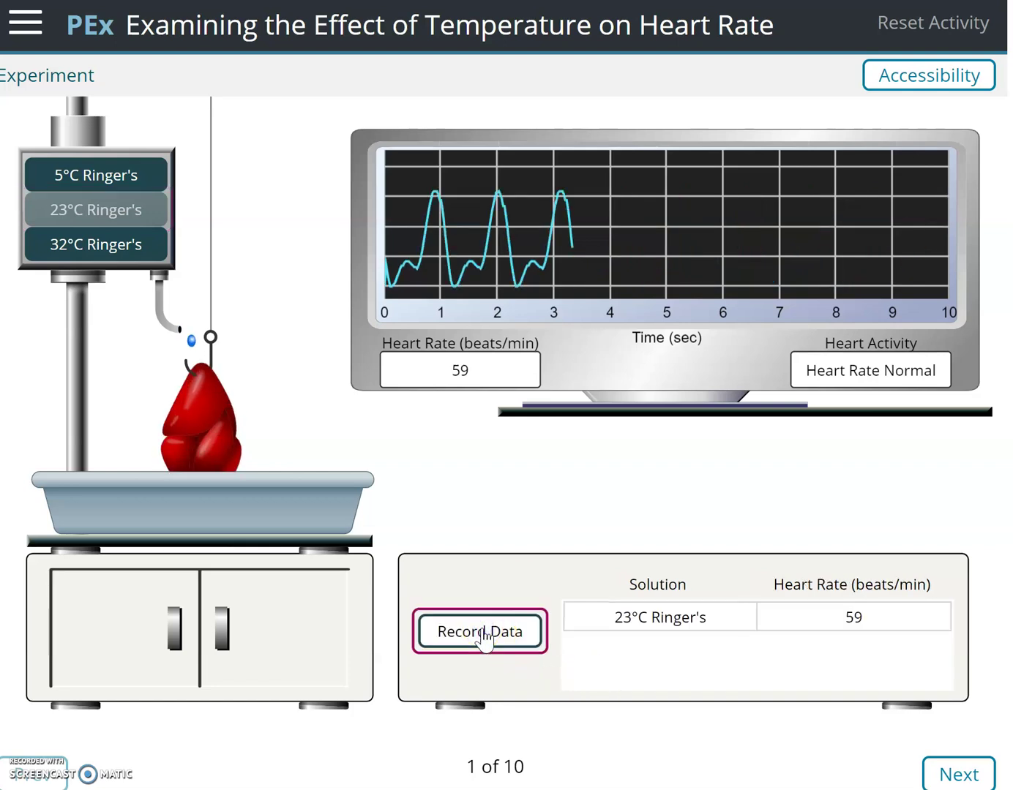
# - Continue to Predict Question 1 and submit "decrease in heart rate" as the effect of lowering the Ringer's solution temperature
pyautogui.scroll(3, 484, 638)
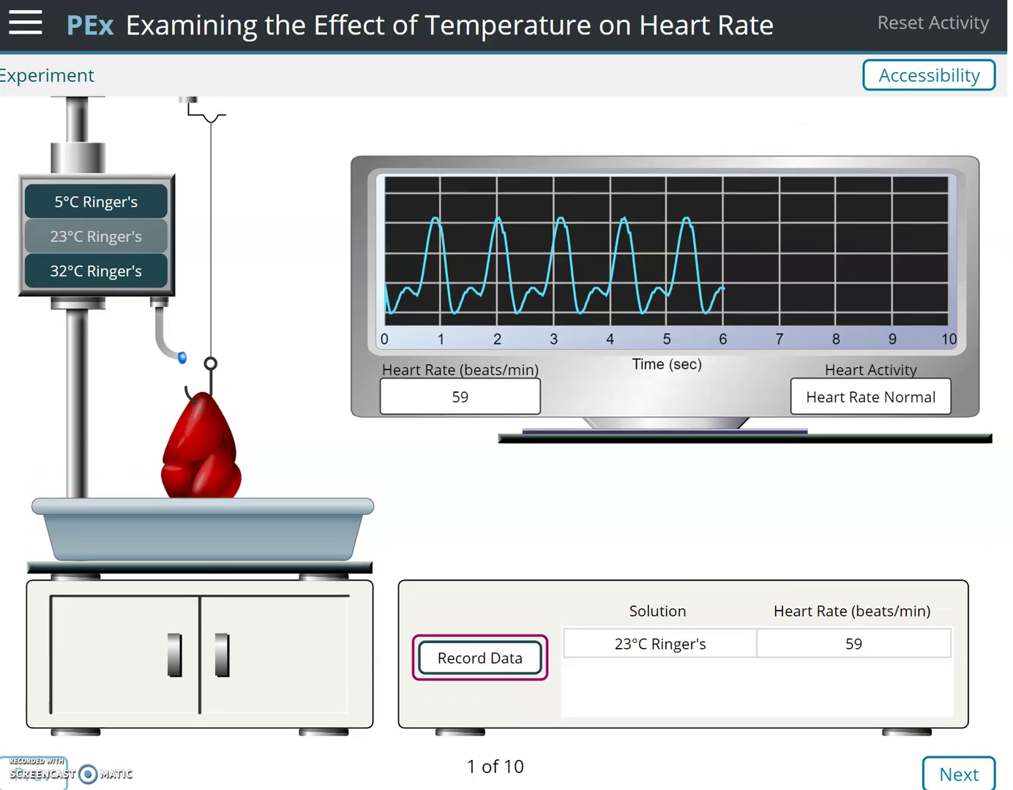
pyautogui.scroll(2, 507, 420)
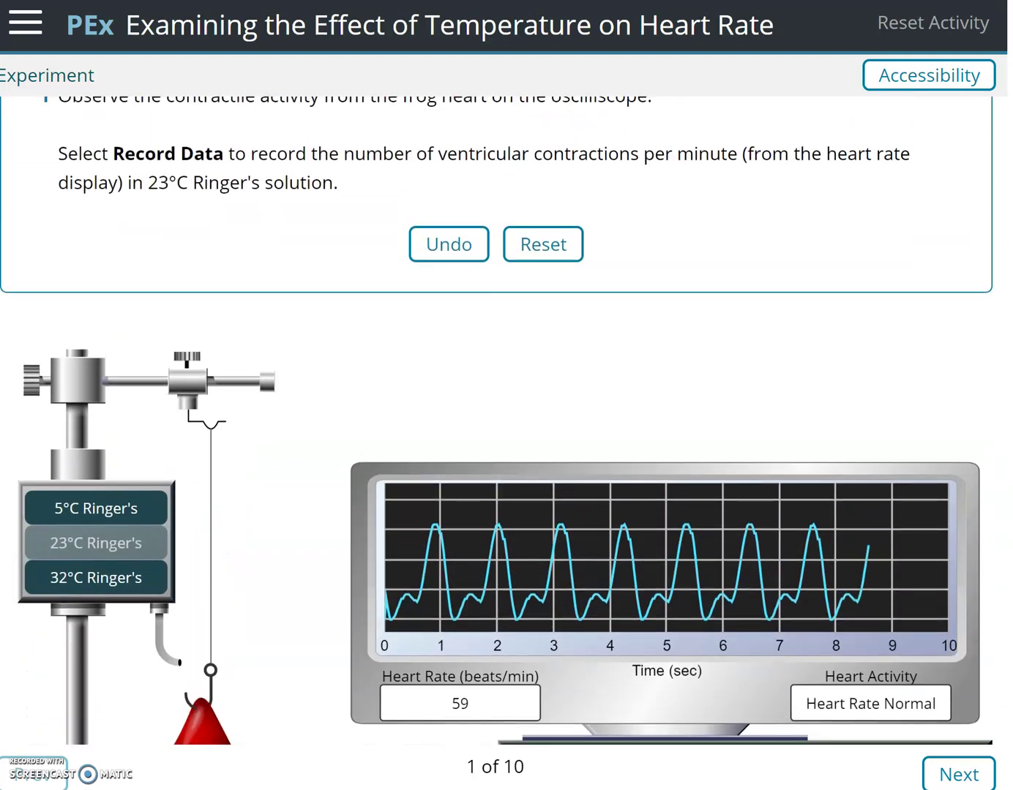
pyautogui.scroll(-5, 507, 421)
pyautogui.scroll(-1, 507, 421)
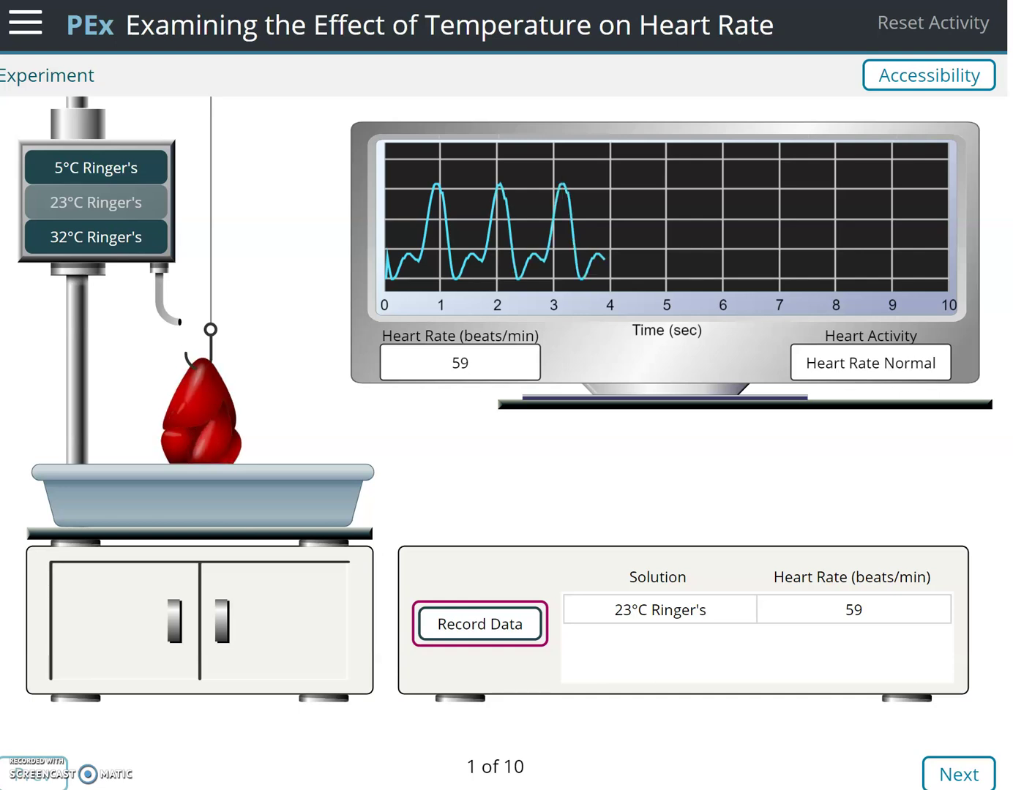
pyautogui.click(958, 773)
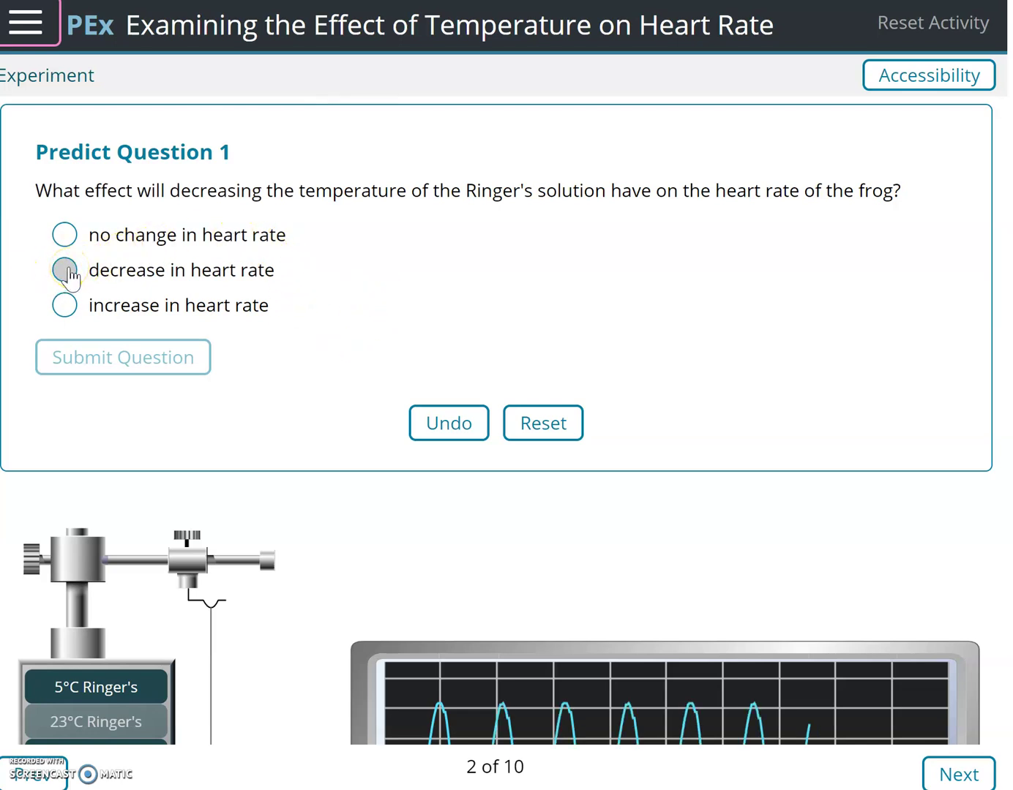
pyautogui.click(65, 273)
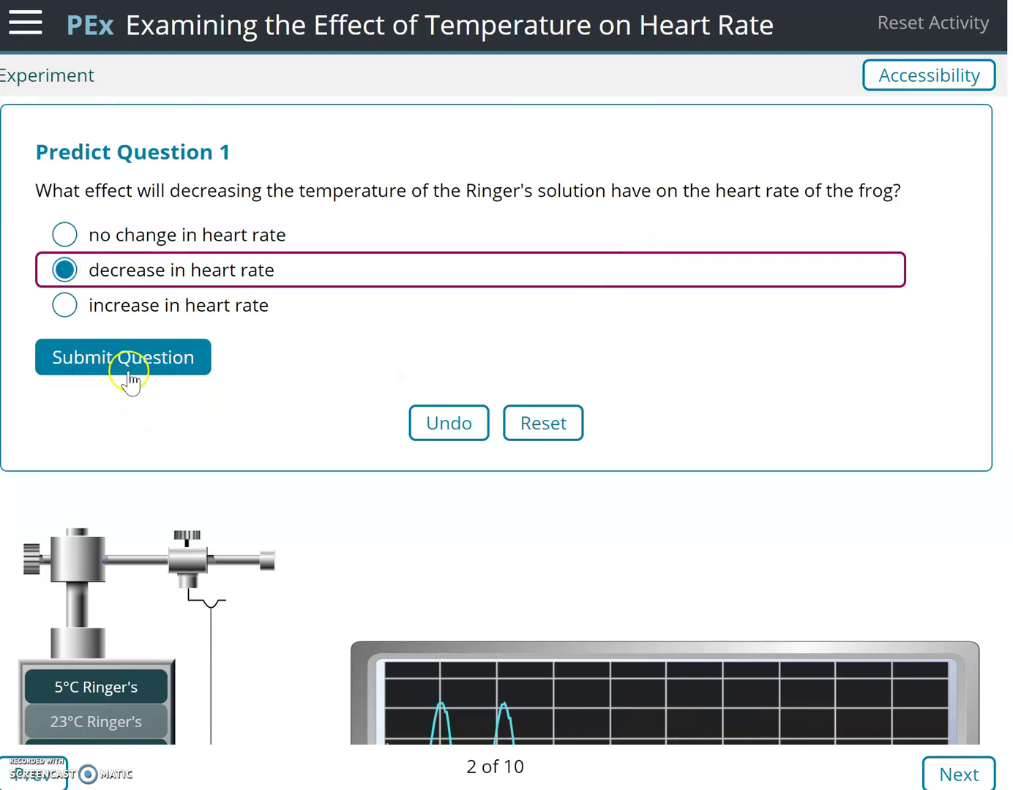
pyautogui.click(128, 363)
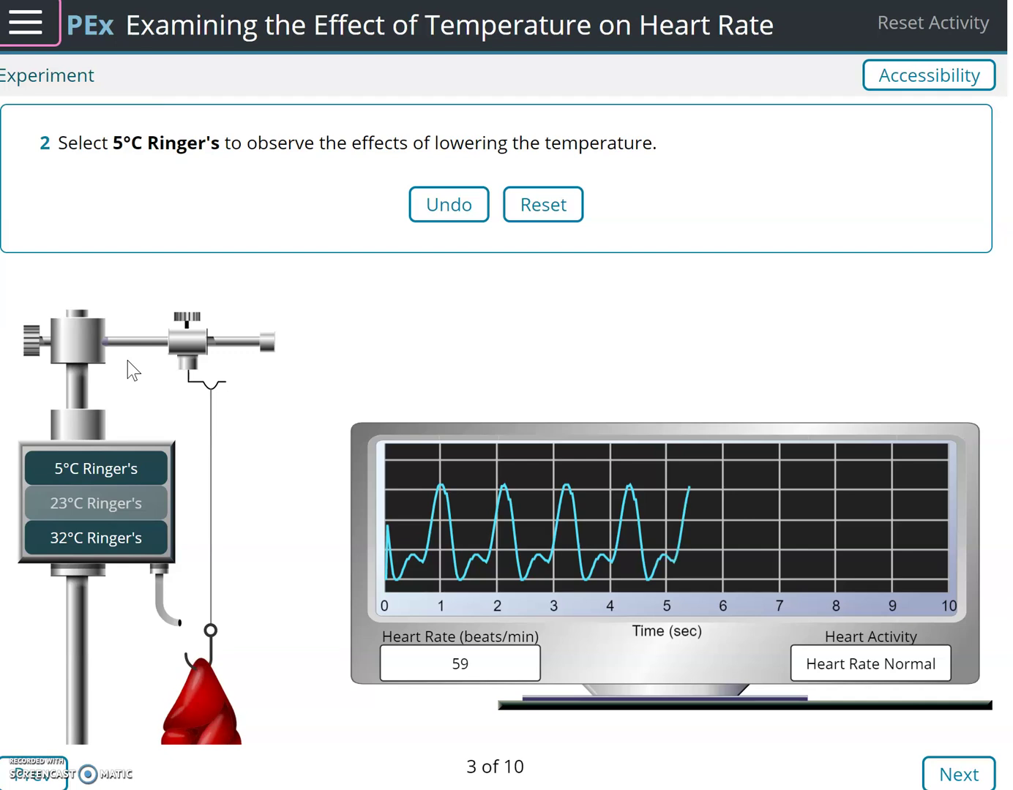
# - Apply 5°C Ringer's solution to the frog heart and observe the heart rate on the oscilloscope
pyautogui.scroll(-2, 127, 361)
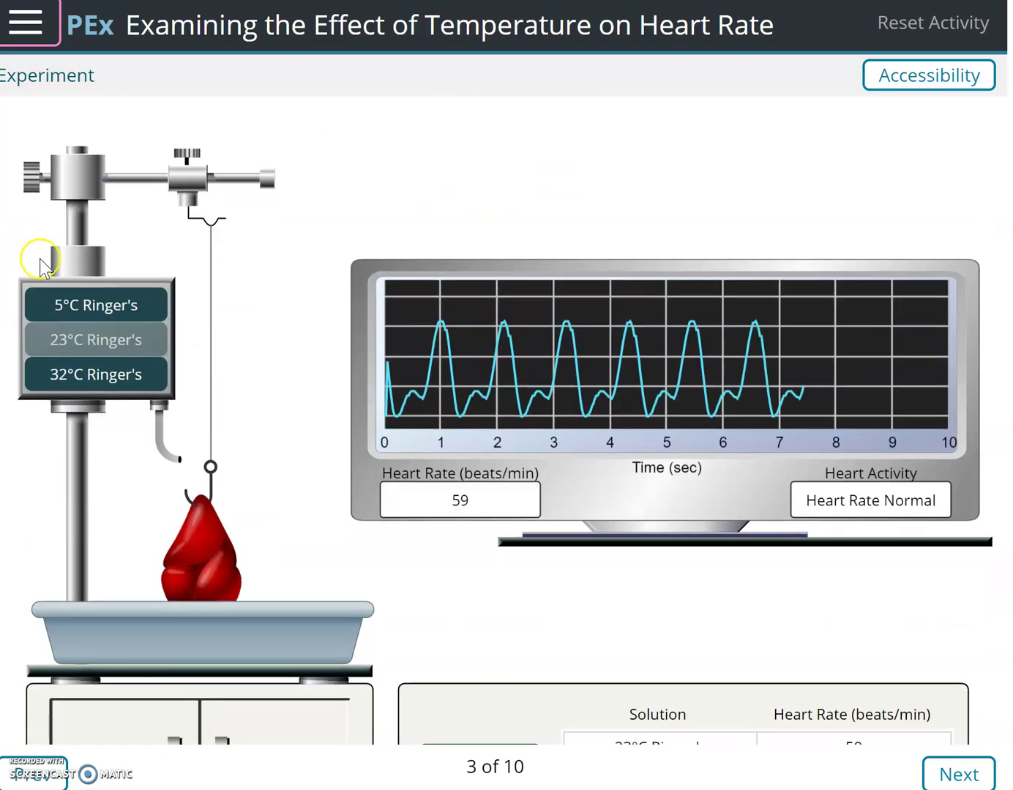
pyautogui.click(100, 305)
pyautogui.scroll(-1, 362, 433)
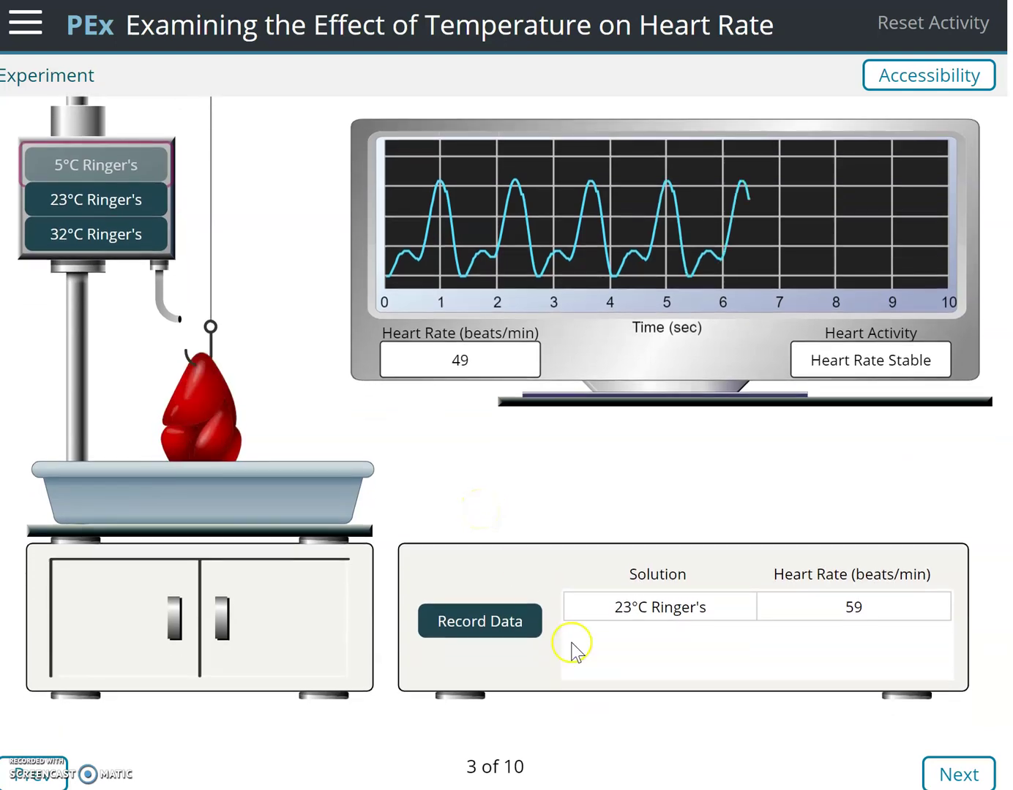
# - Record the frog's heart rate in 5°C Ringer's solution, and bathe the heart in 23°C Ringer's to return it to room temperature
pyautogui.click(489, 622)
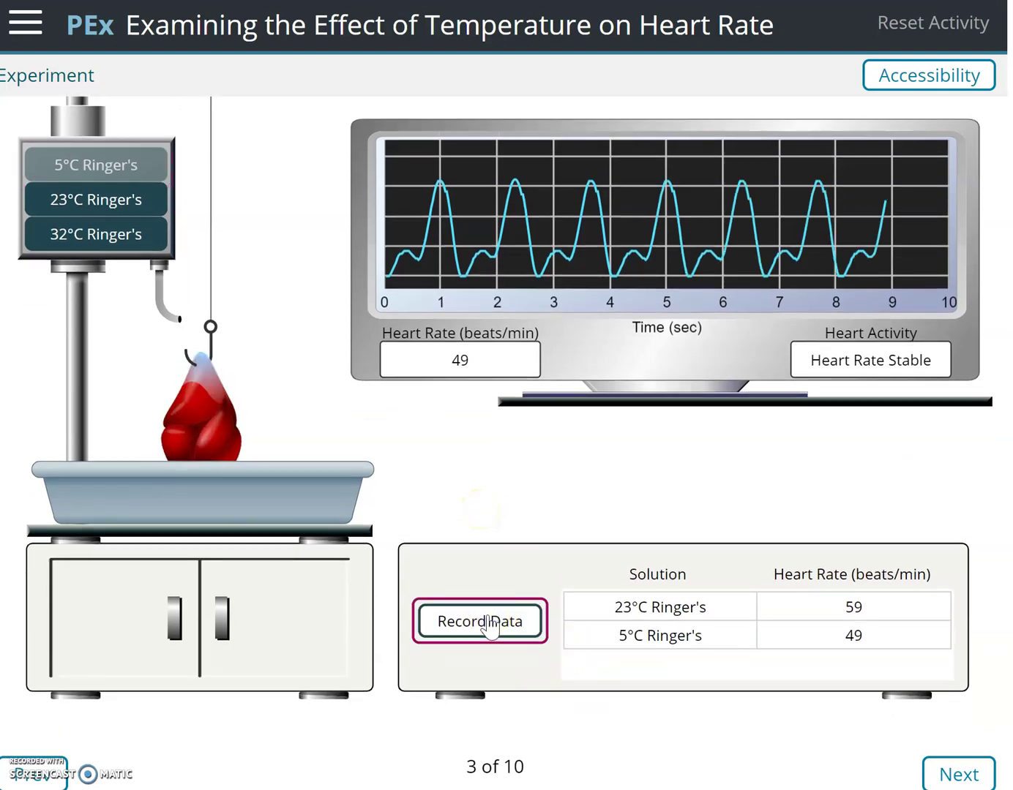
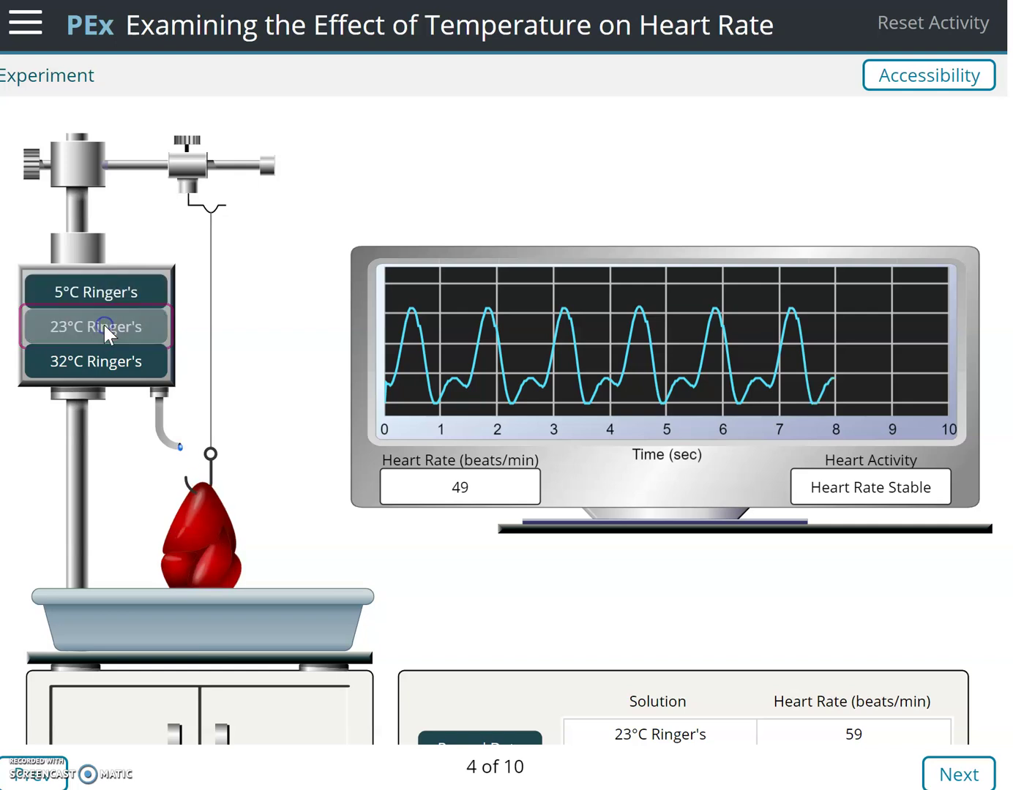
pyautogui.scroll(-2, 104, 325)
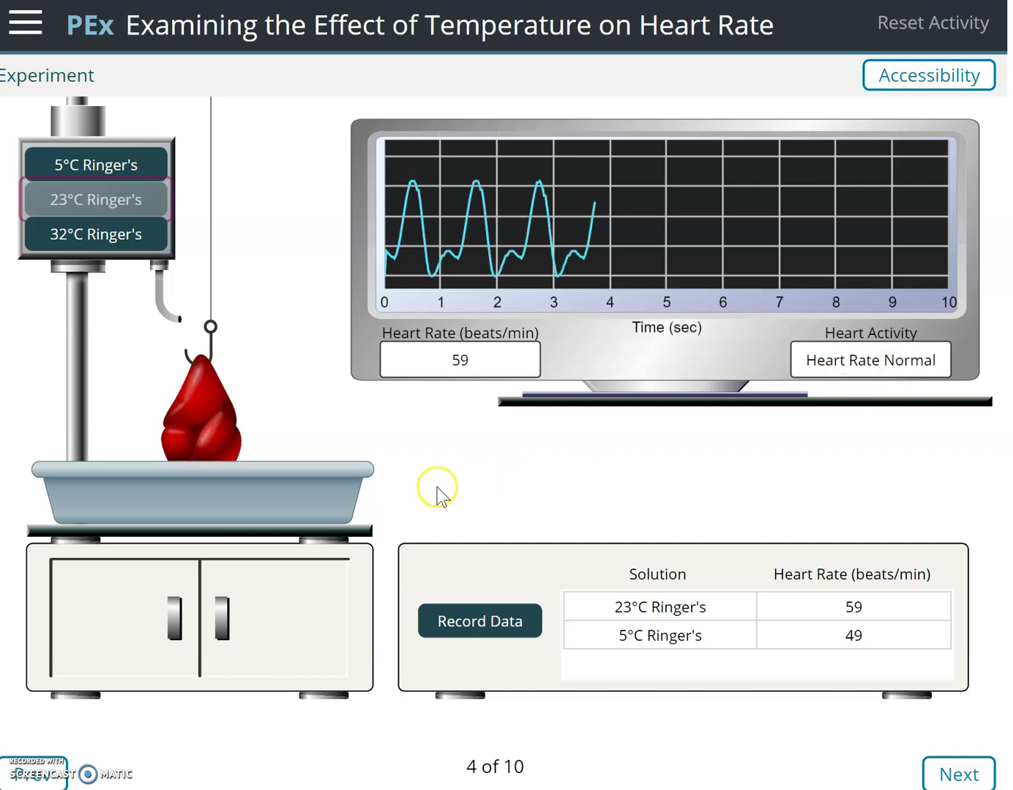
pyautogui.click(959, 775)
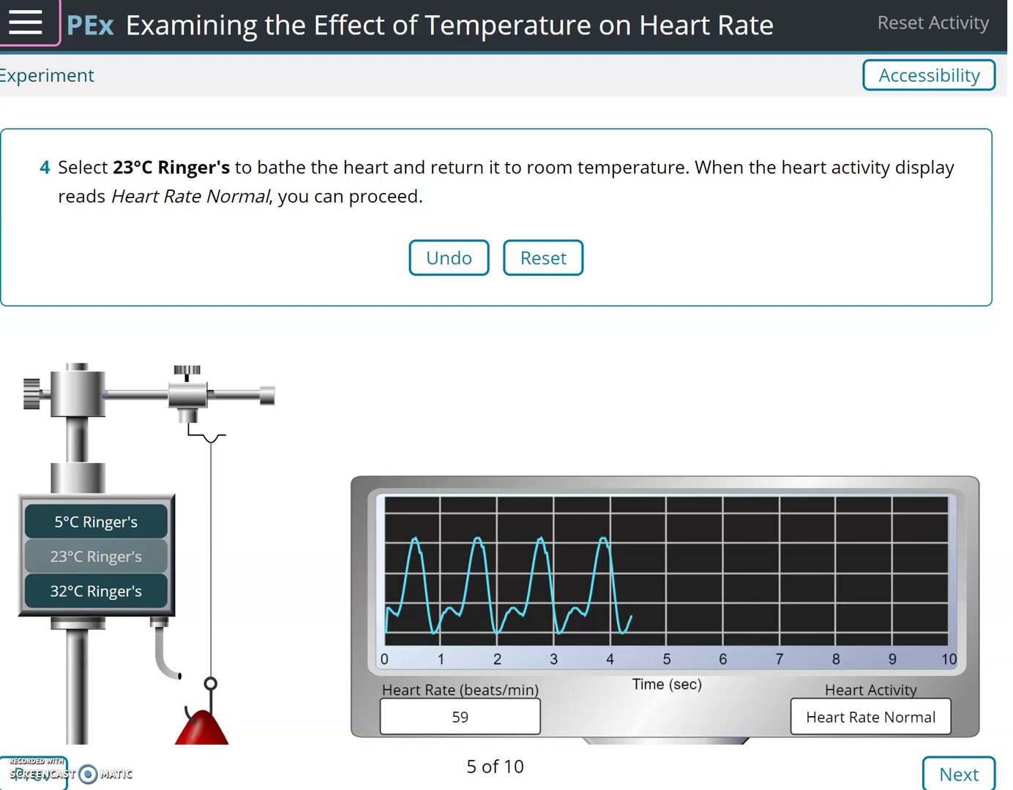
# - Continue to Predict Question 2 and submit "increase in heart rate" as the effect of raising the Ringer's solution temperature
pyautogui.scroll(-5, 498, 440)
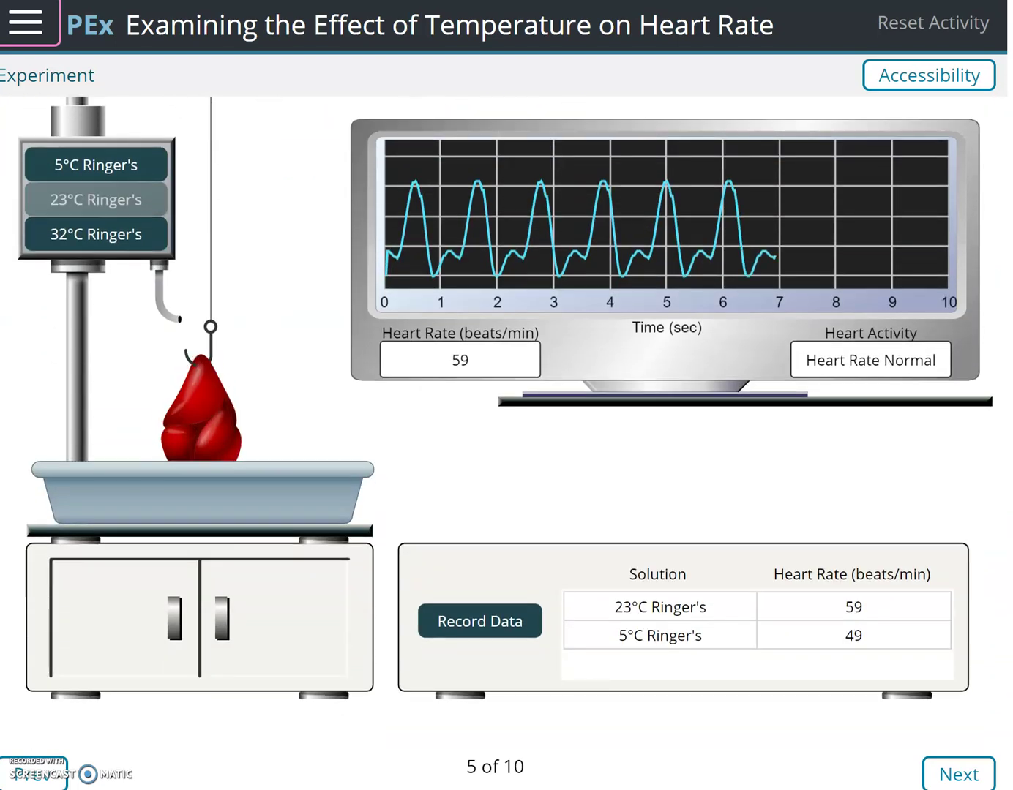
pyautogui.click(960, 777)
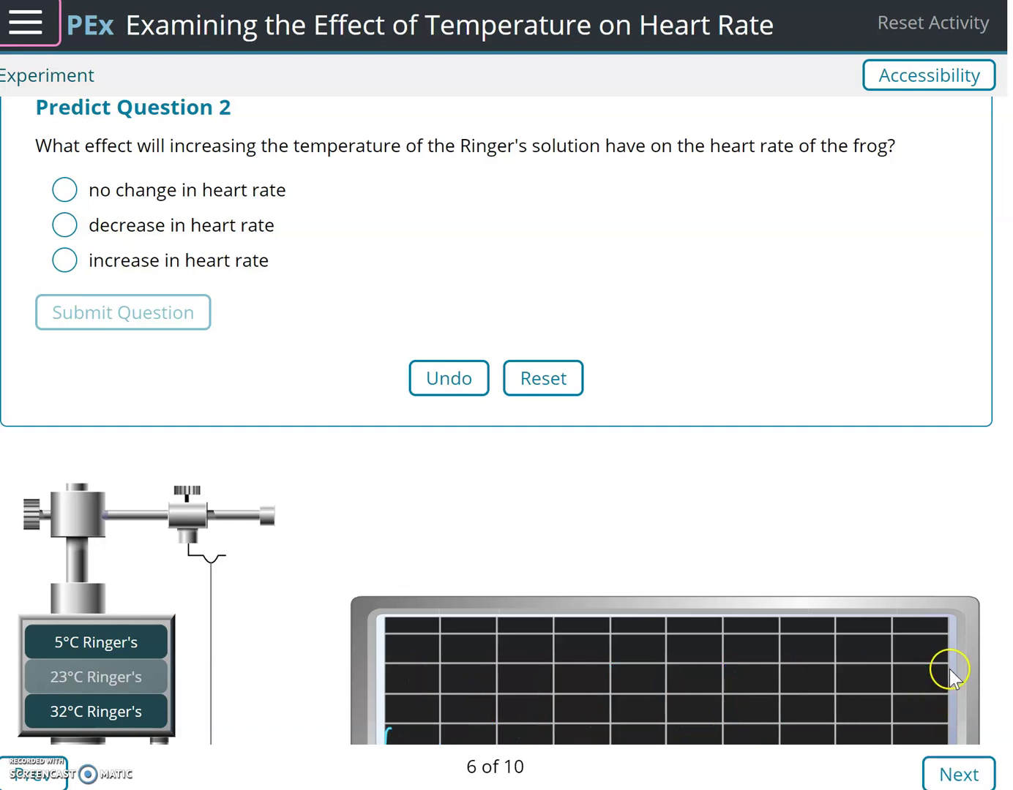
pyautogui.click(65, 267)
pyautogui.click(131, 322)
# - Apply 32°C Ringer's solution to the frog heart and record the stable heart rate in the data table
pyautogui.scroll(-3, 137, 322)
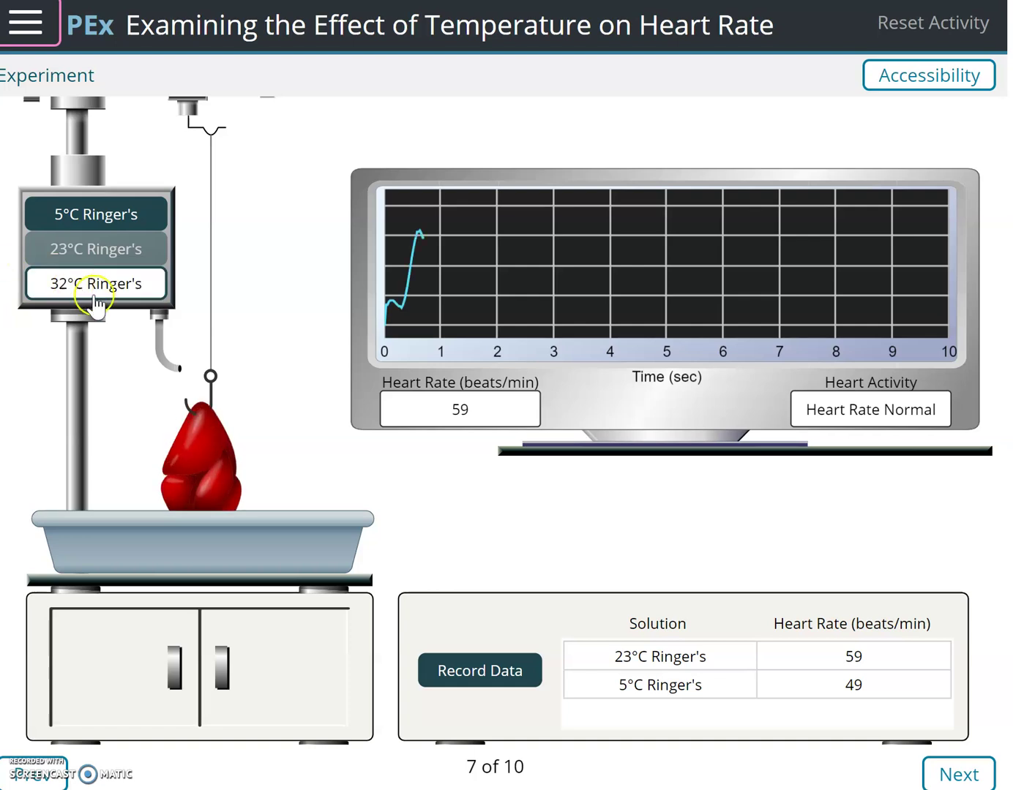
pyautogui.click(100, 291)
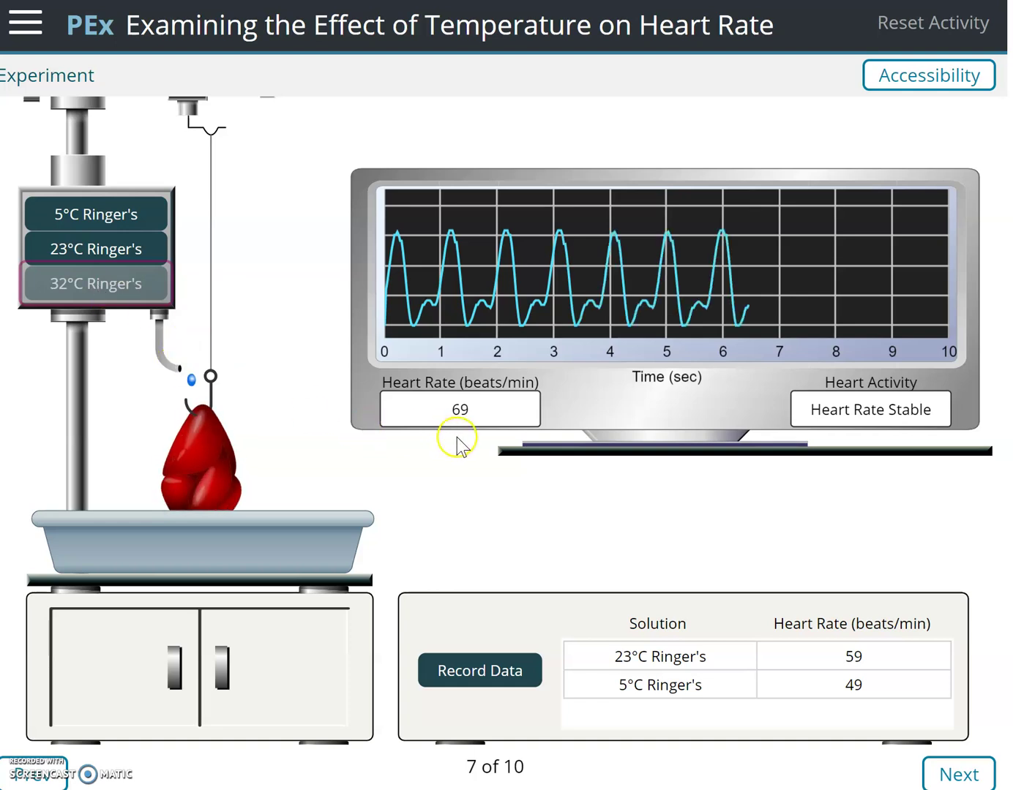
pyautogui.click(488, 677)
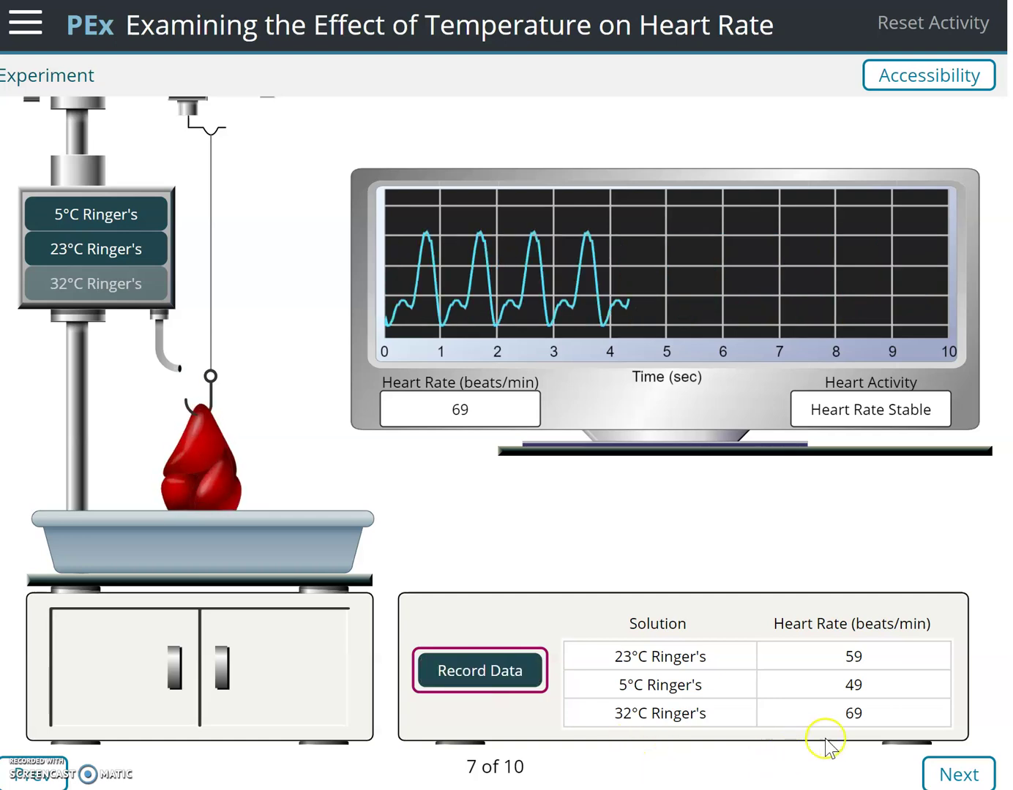
# - Continue to the Stop & Think Question on a 104°F fever, and check and submit the answer "increase in heart rate"
pyautogui.click(959, 777)
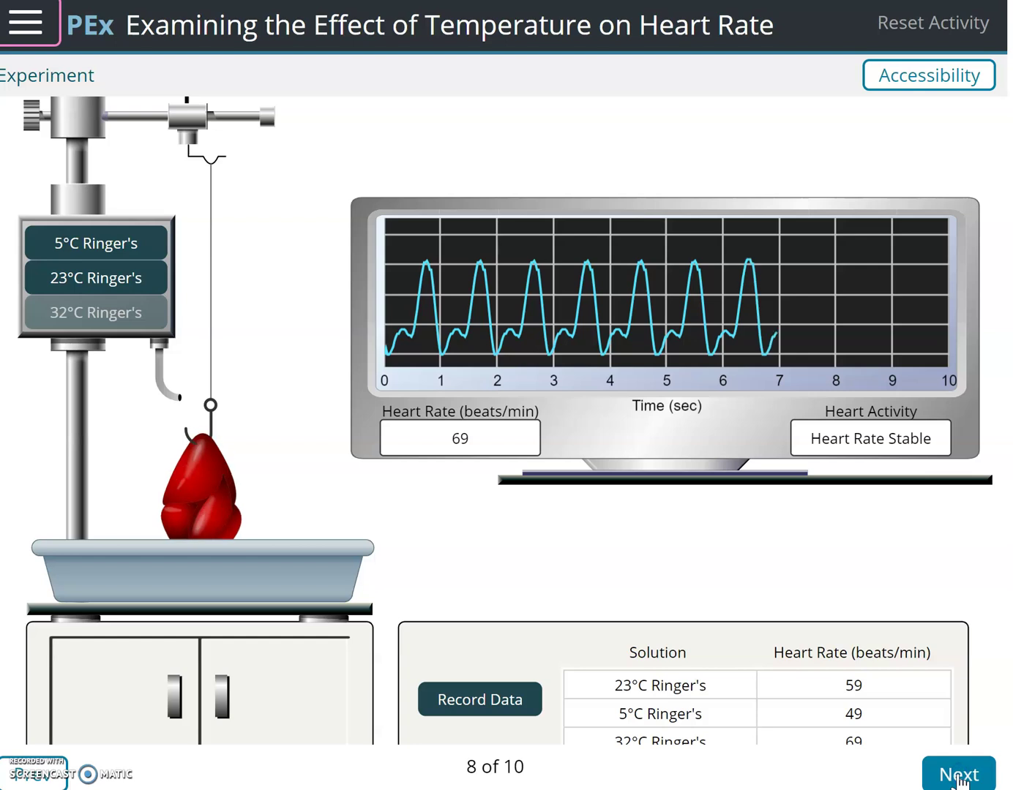
pyautogui.scroll(-2, 497, 432)
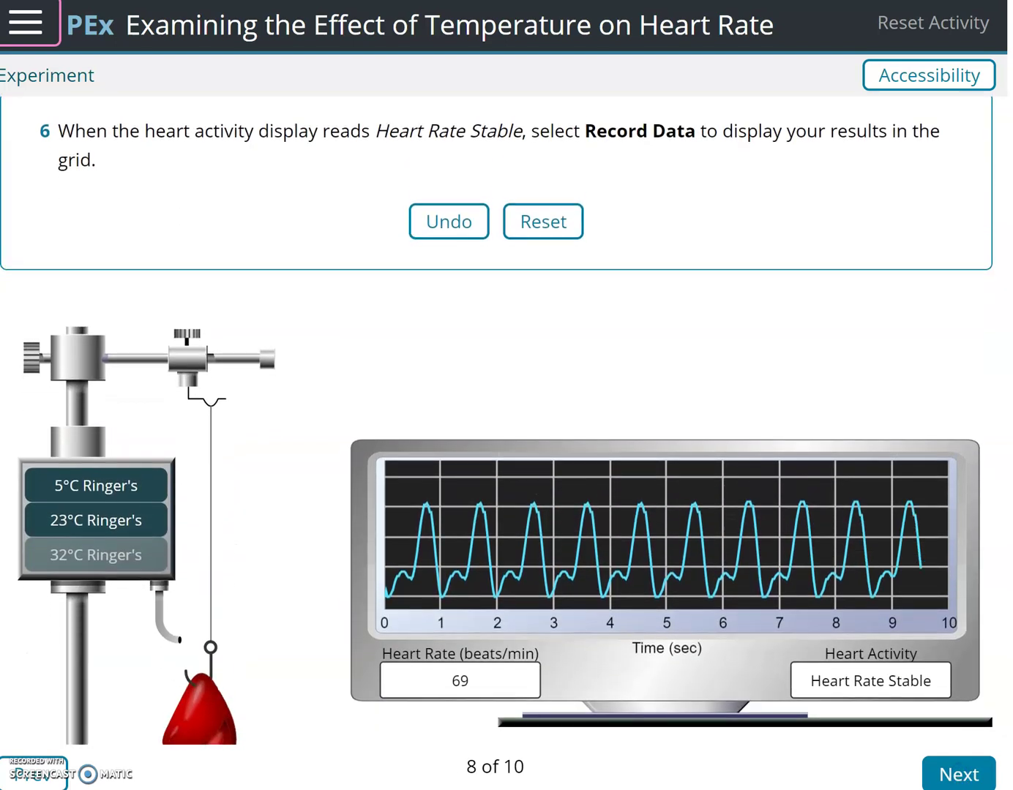
pyautogui.scroll(-3, 497, 421)
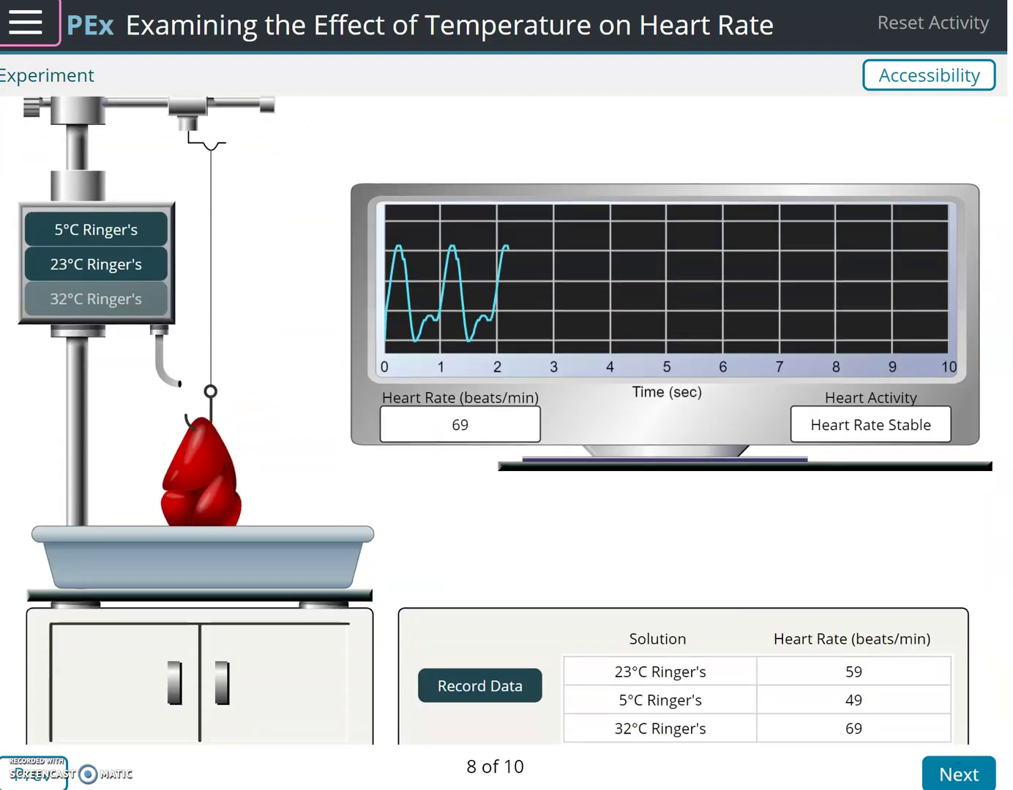
pyautogui.scroll(-1, 497, 421)
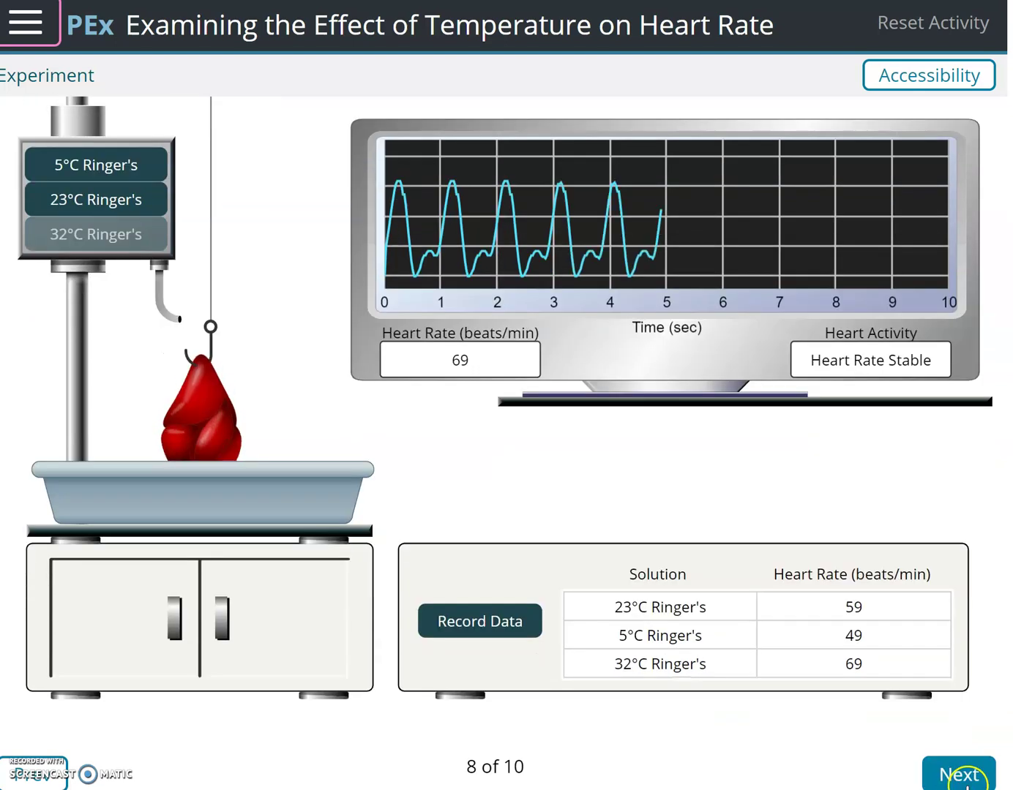
pyautogui.click(958, 782)
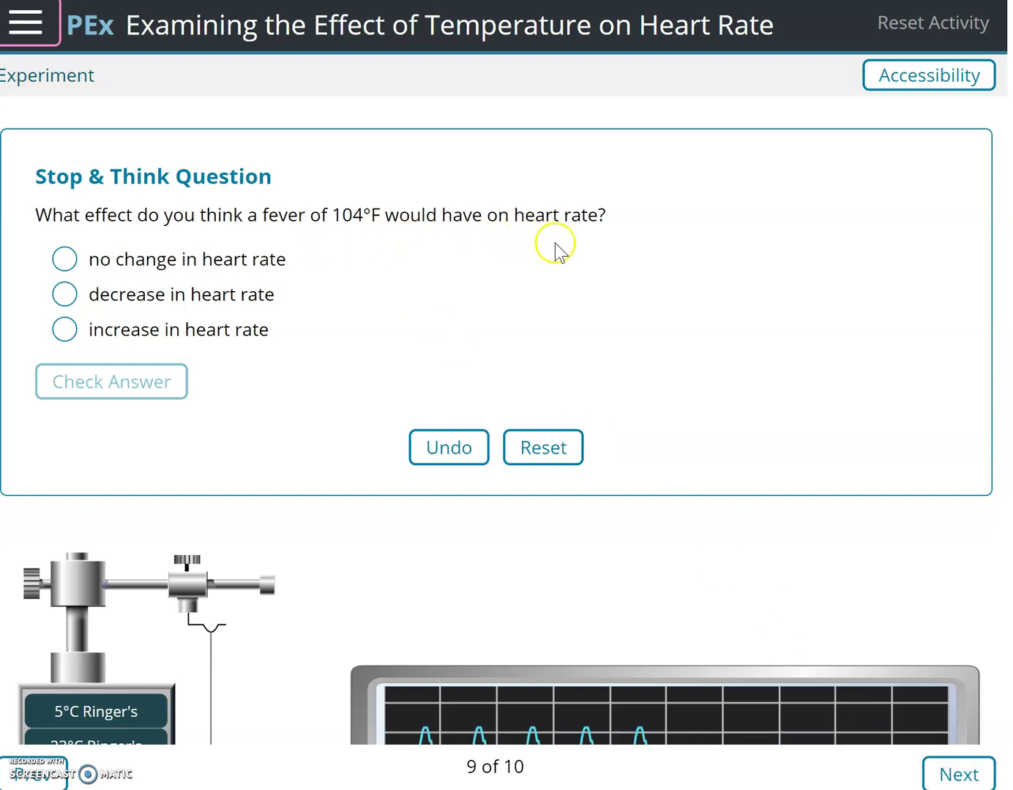
pyautogui.click(65, 331)
pyautogui.click(99, 382)
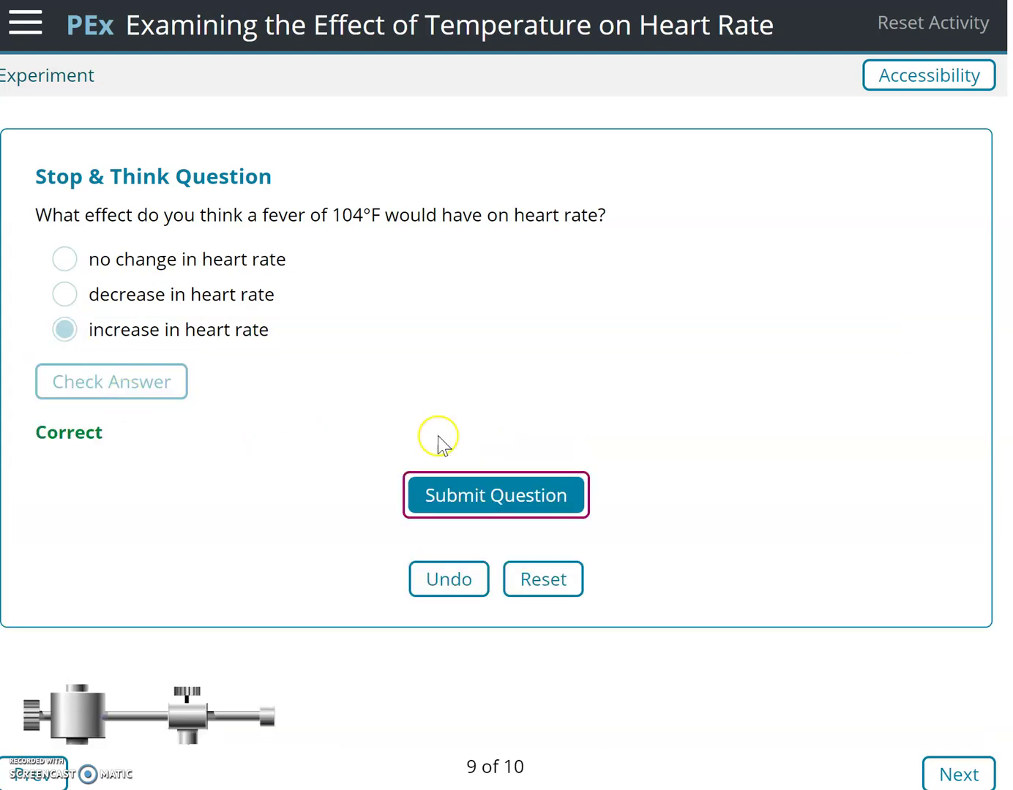
pyautogui.click(498, 502)
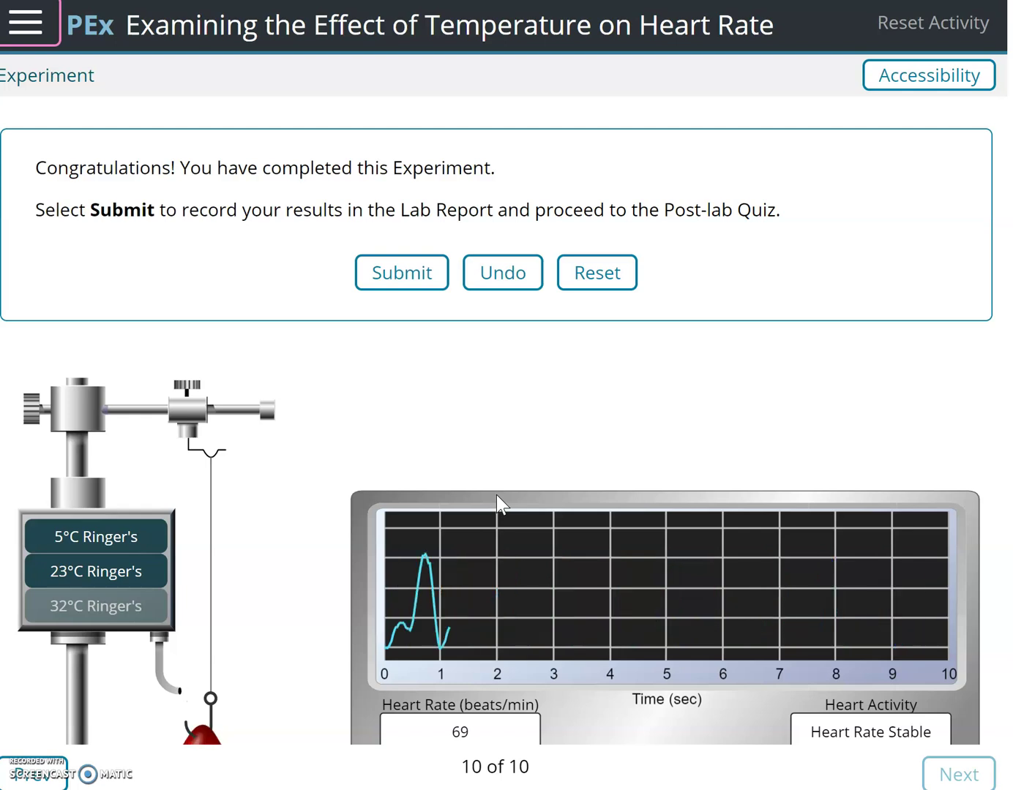
# - Submit the completed experiment's results to the Lab Report and proceed to the Post-lab Quiz
pyautogui.scroll(-1, 496, 494)
pyautogui.scroll(1, 496, 495)
pyautogui.scroll(-1, 497, 421)
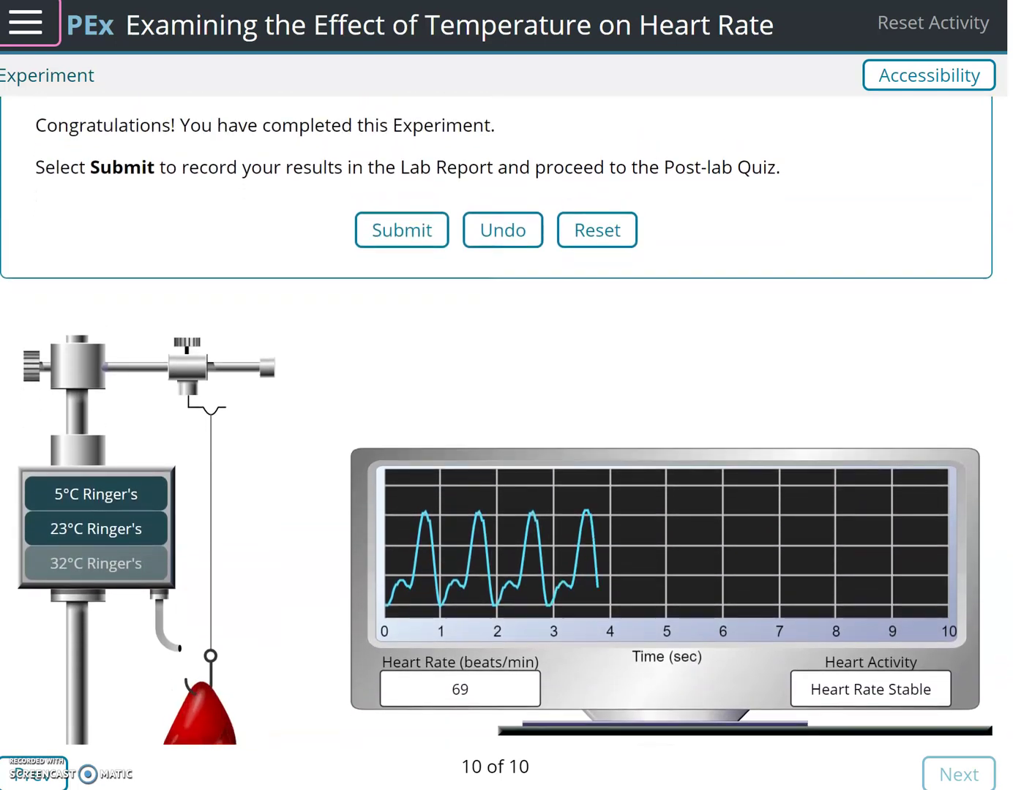
pyautogui.scroll(1, 496, 421)
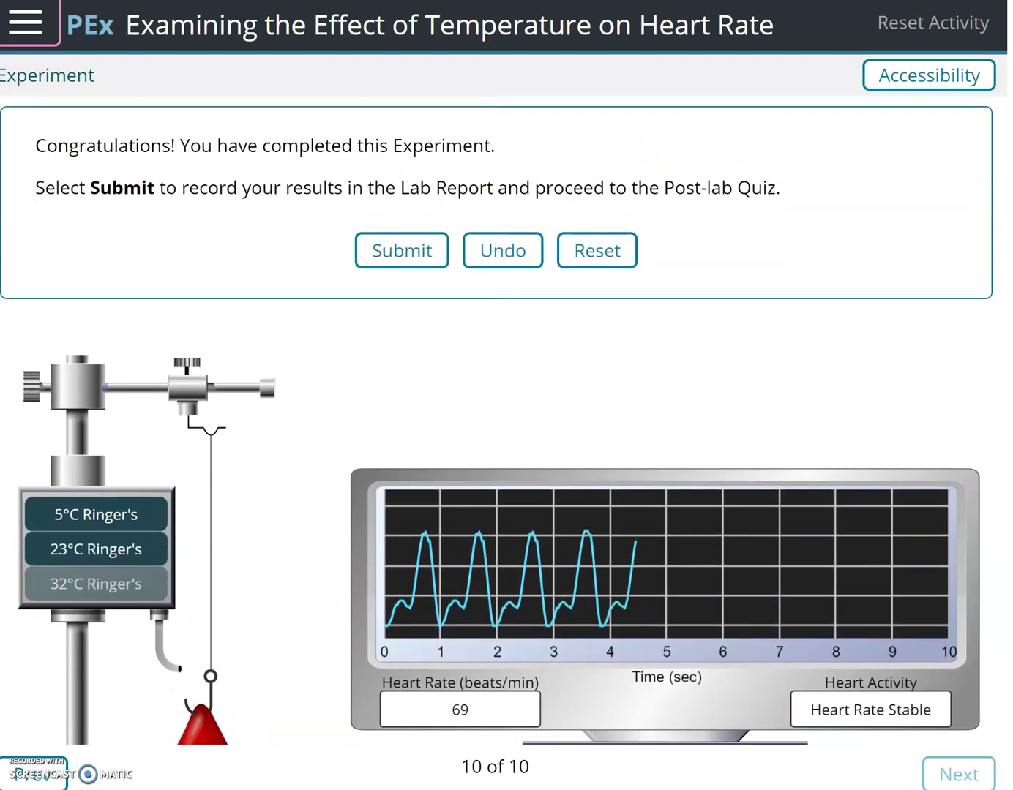
pyautogui.click(419, 252)
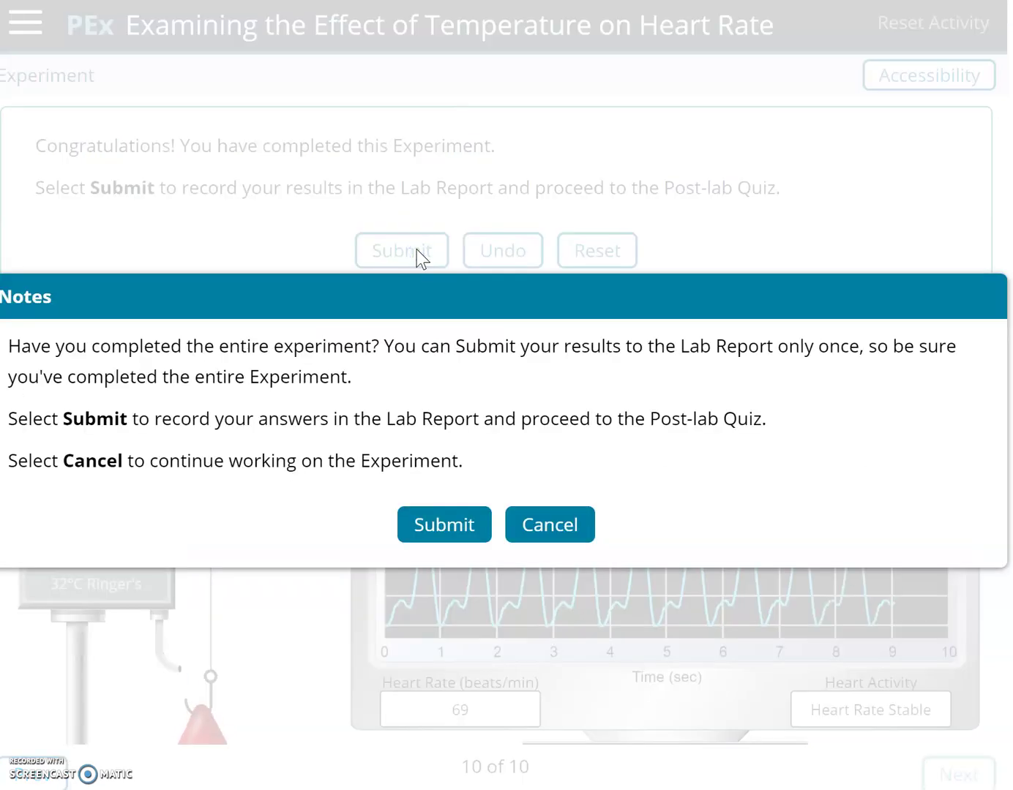
pyautogui.click(283, 291)
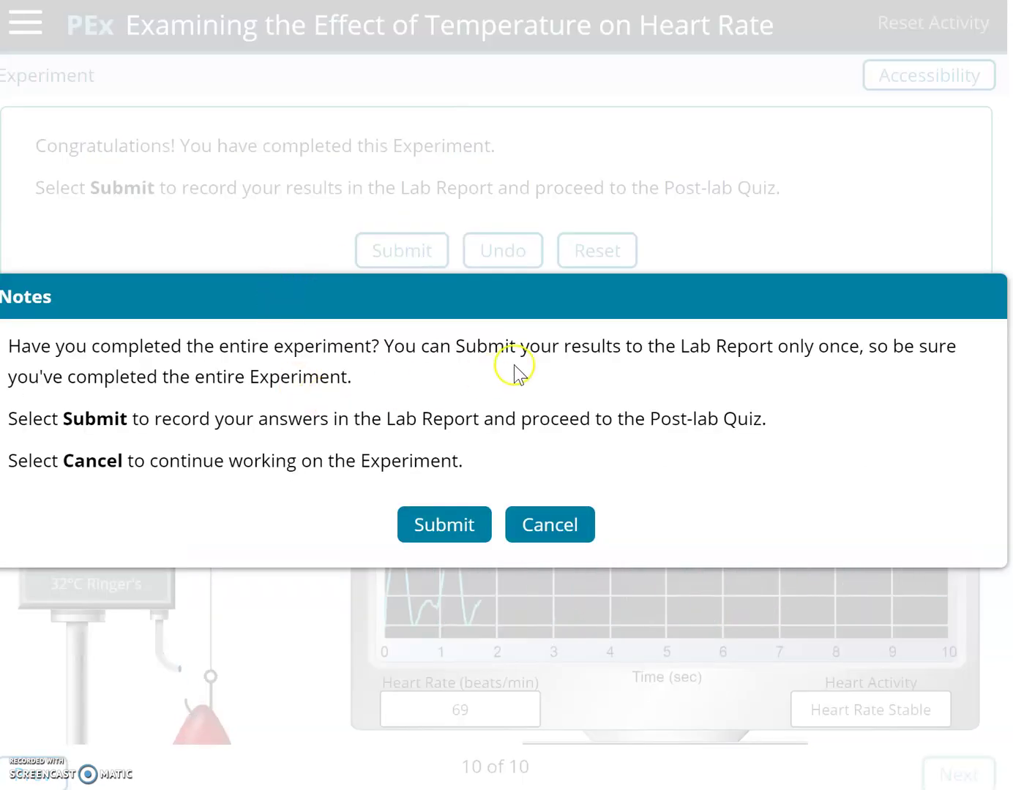
pyautogui.click(448, 524)
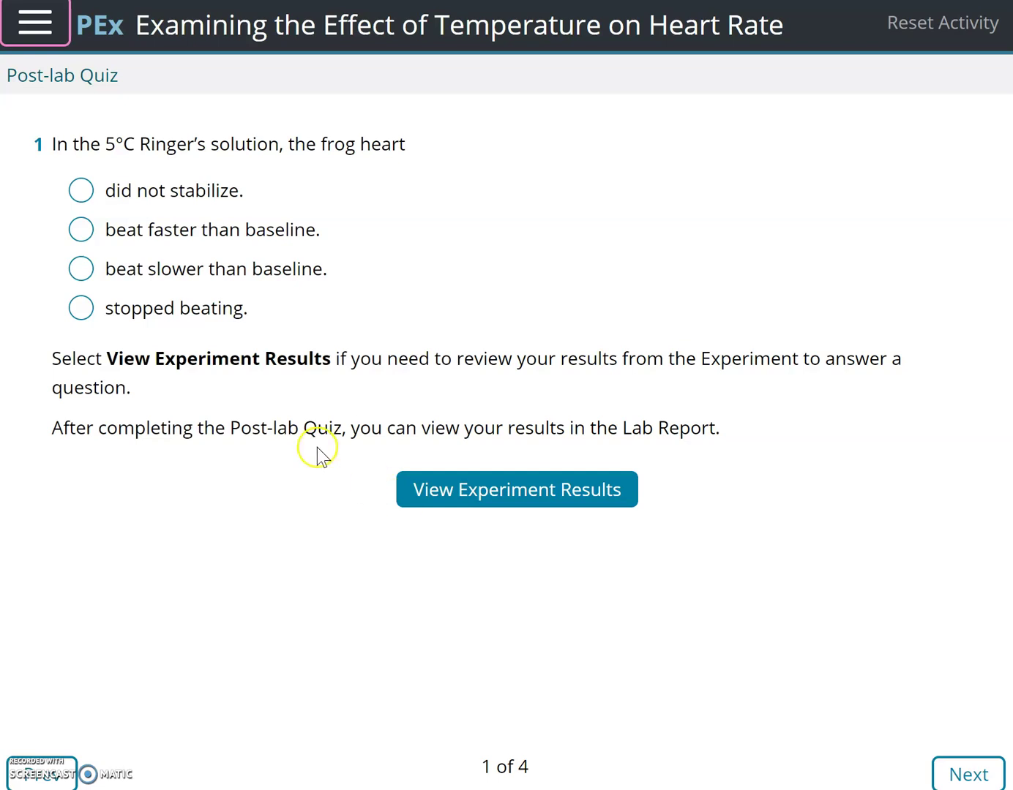
# - Answer Post-lab Quiz questions 1 to 3 with "beat slower than baseline", "beat faster than baseline" and "A decrease in heart rate"
pyautogui.click(82, 275)
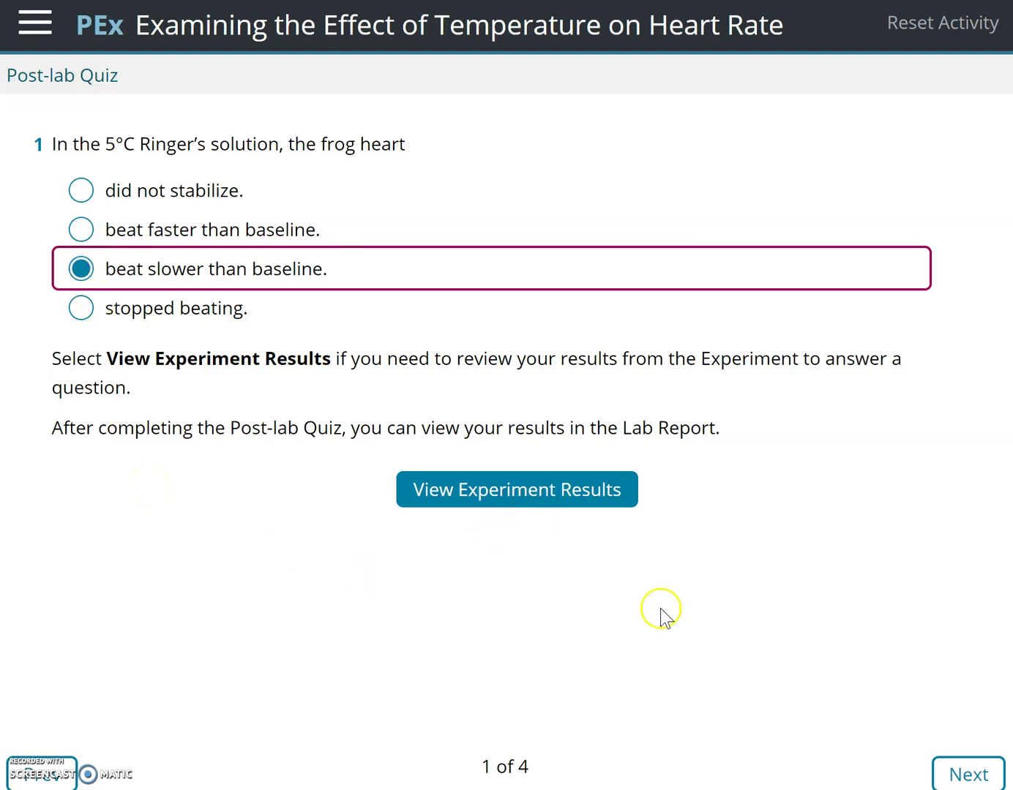
pyautogui.click(976, 780)
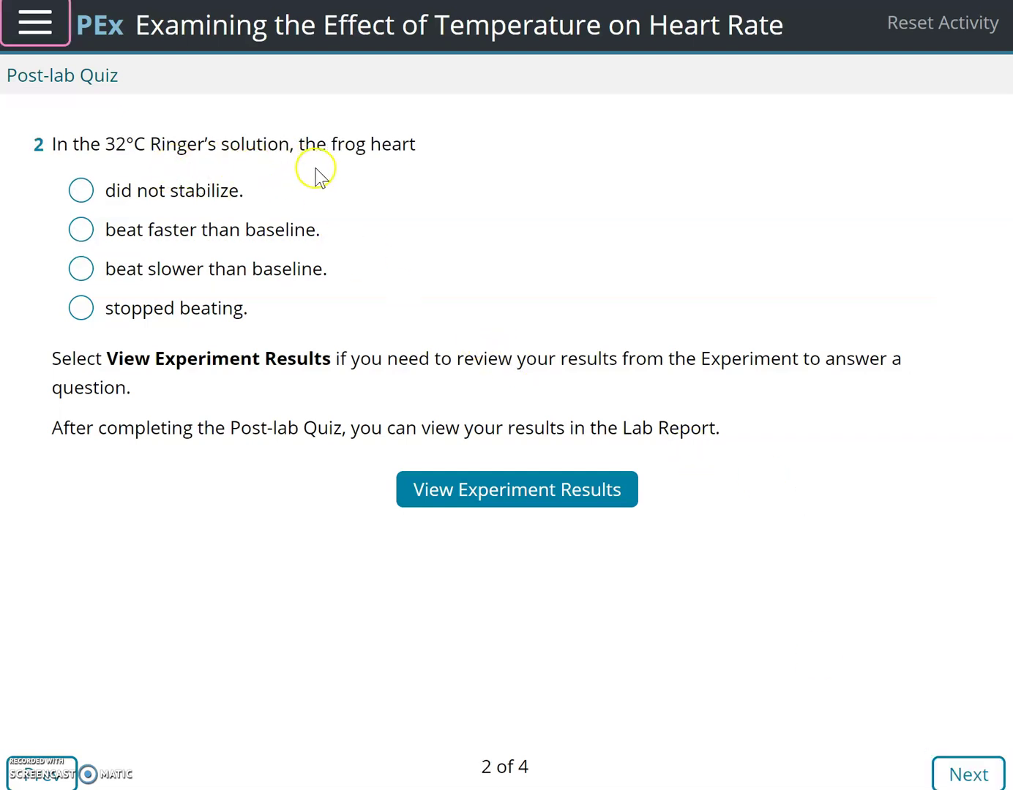
pyautogui.click(82, 229)
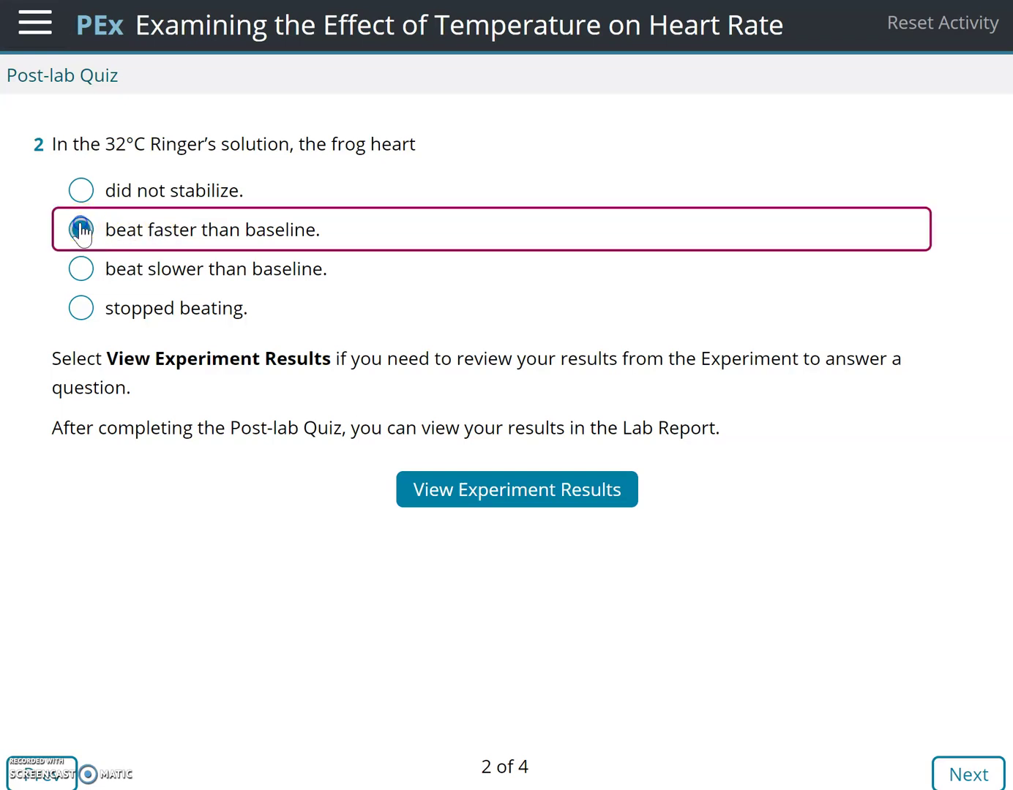
pyautogui.click(973, 774)
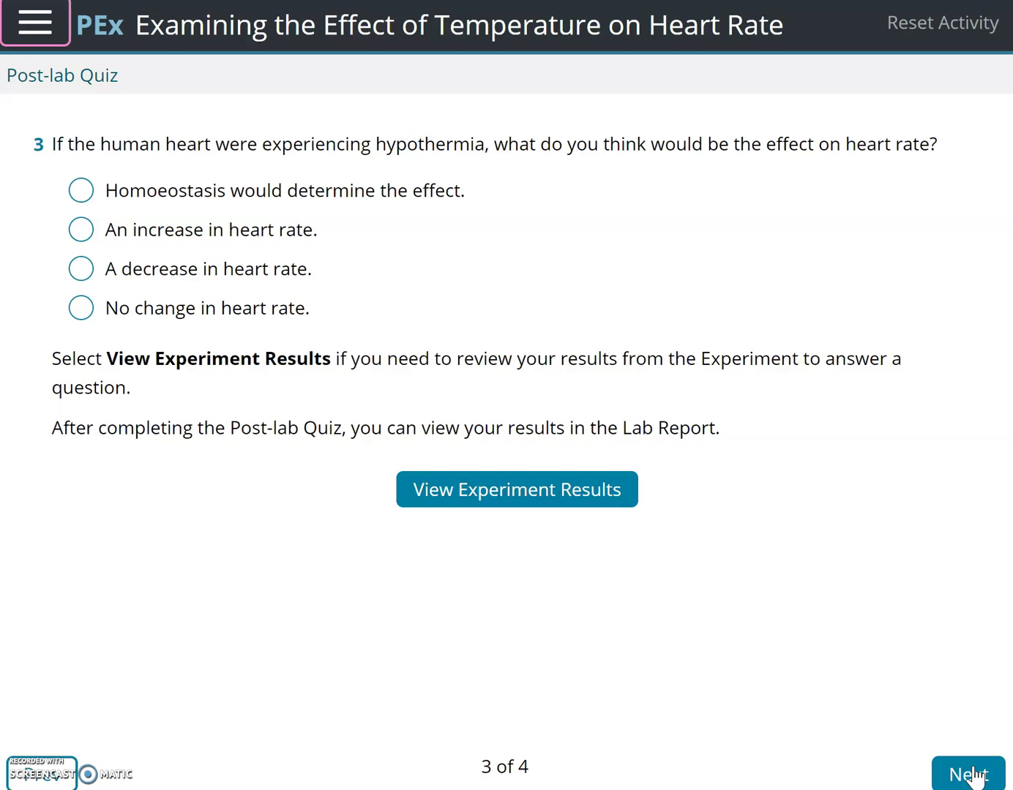
pyautogui.click(82, 271)
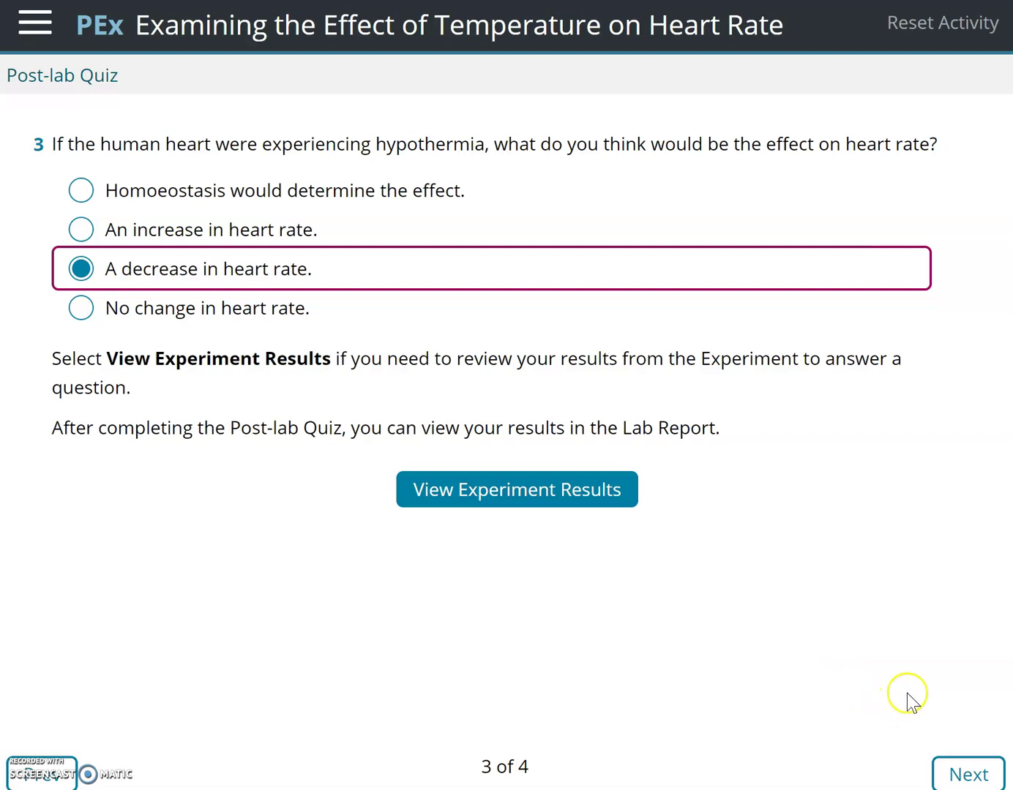
pyautogui.click(978, 779)
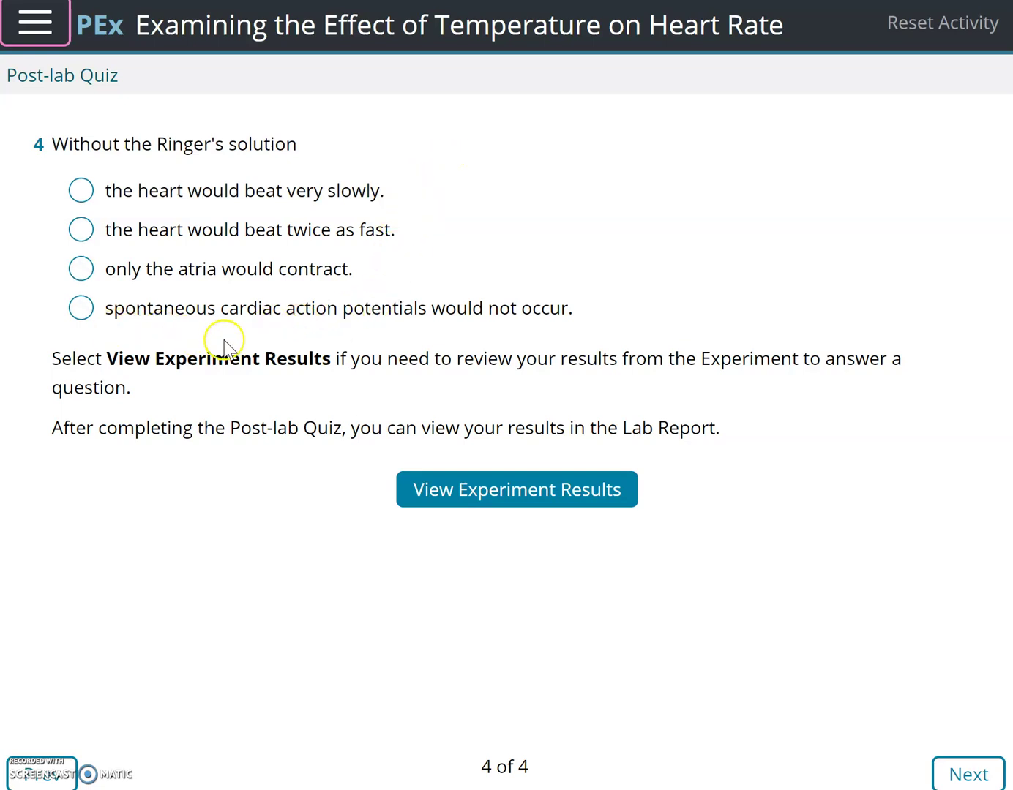
# - Answer Post-lab Quiz question 4 with "spontaneous cardiac action potentials would not occur" and submit the quiz to proceed to the Review Sheet
pyautogui.click(80, 309)
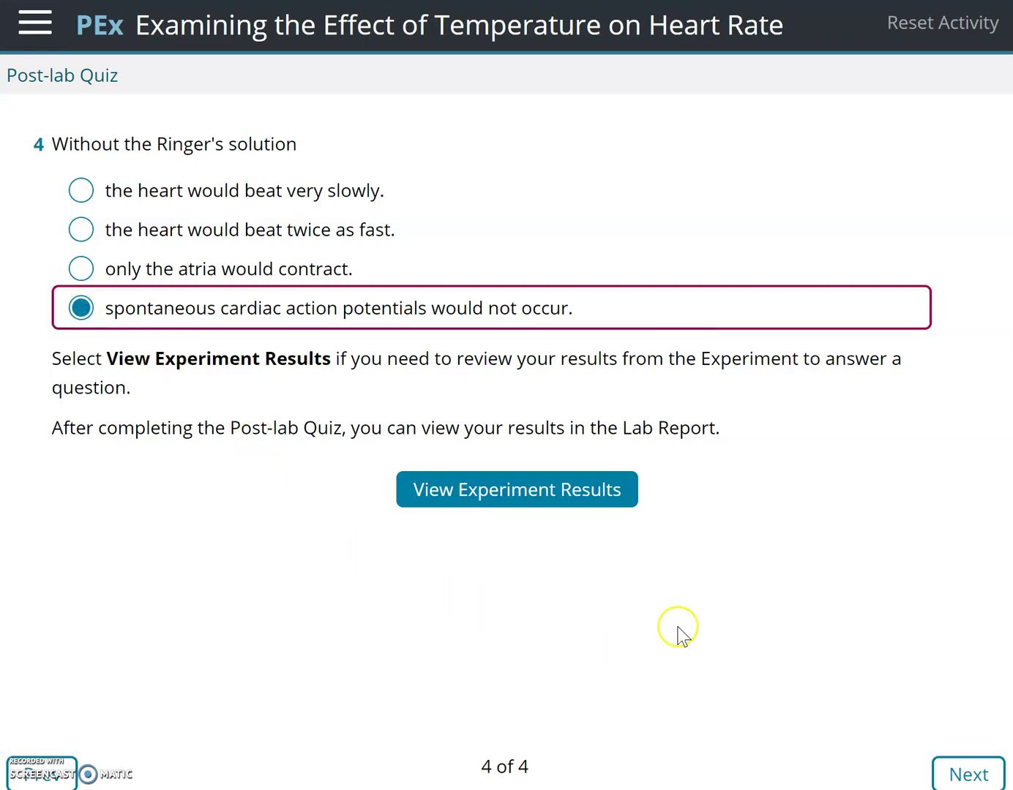
pyautogui.click(959, 775)
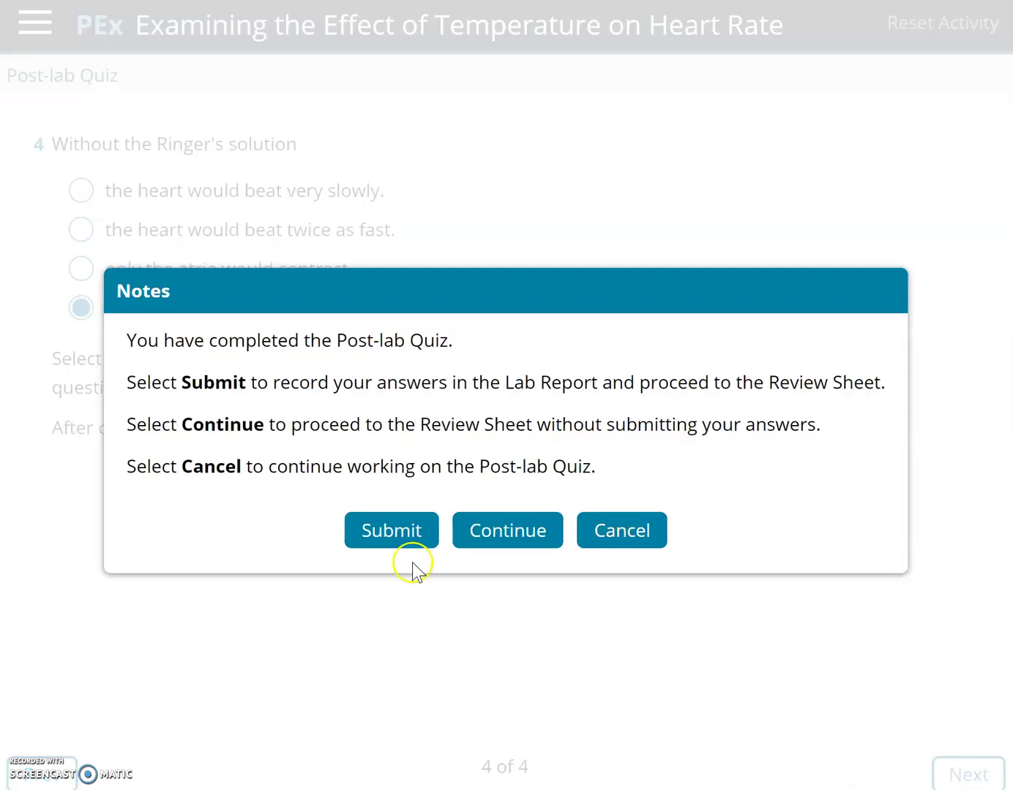
pyautogui.click(393, 534)
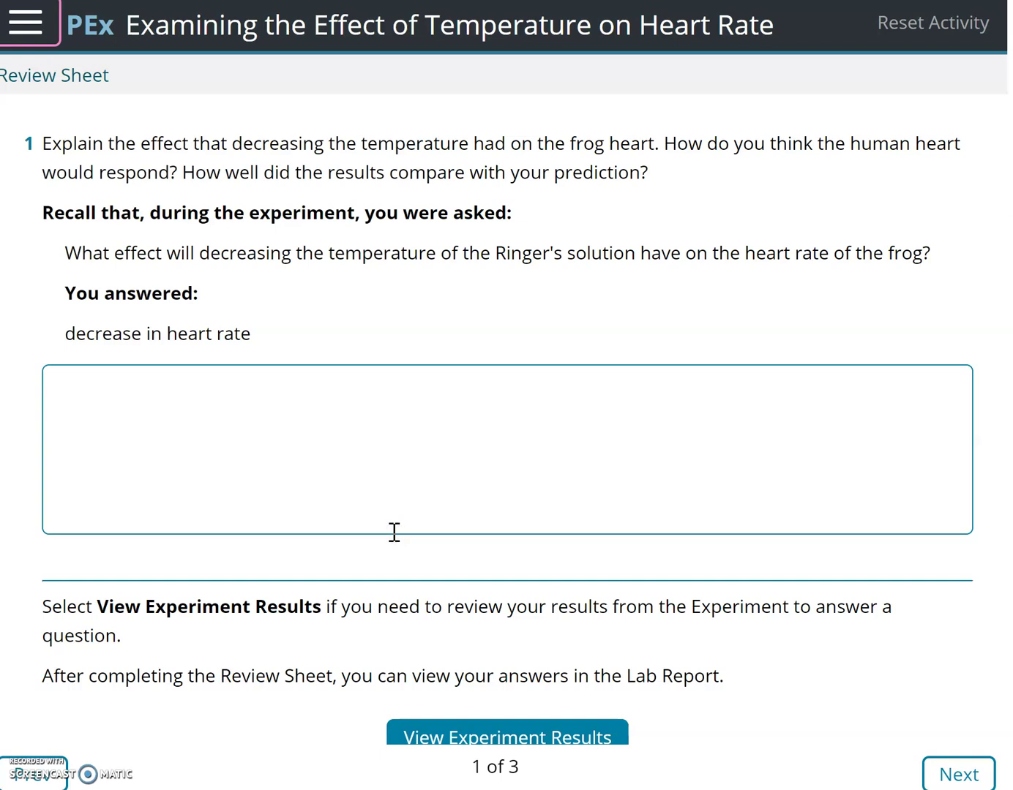
# - Go through the three Review Sheet questions, leaving them blank, and submit the sheet to proceed to the Lab Report
pyautogui.scroll(-1, 394, 532)
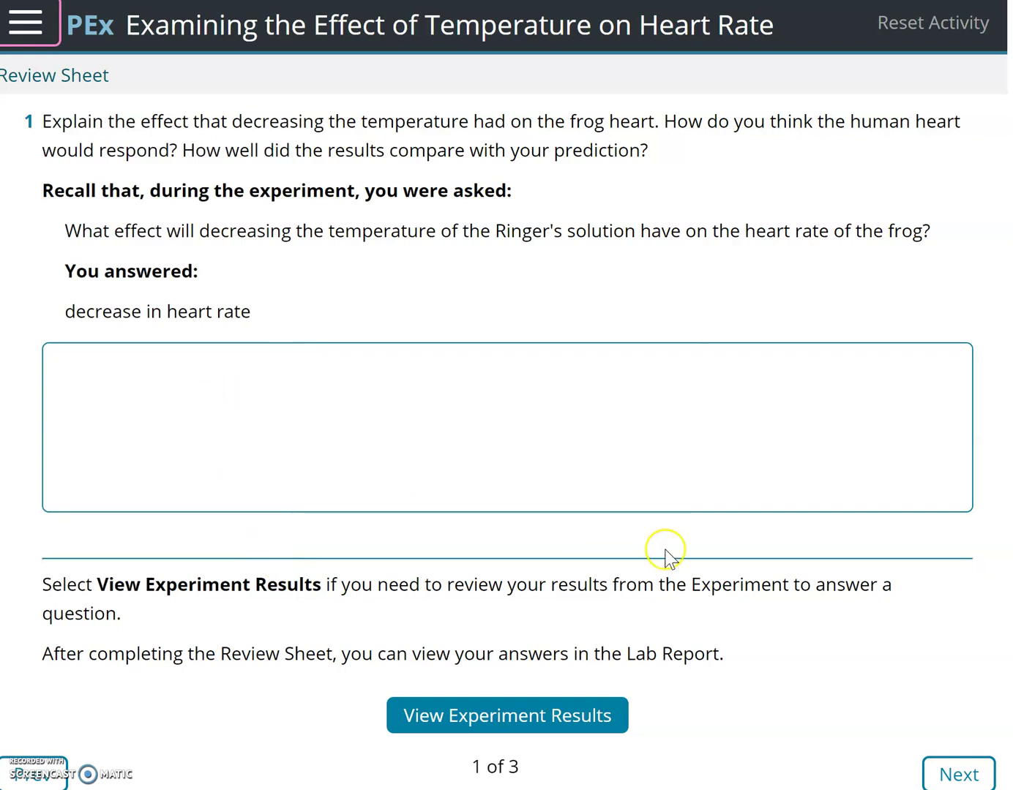
pyautogui.click(968, 775)
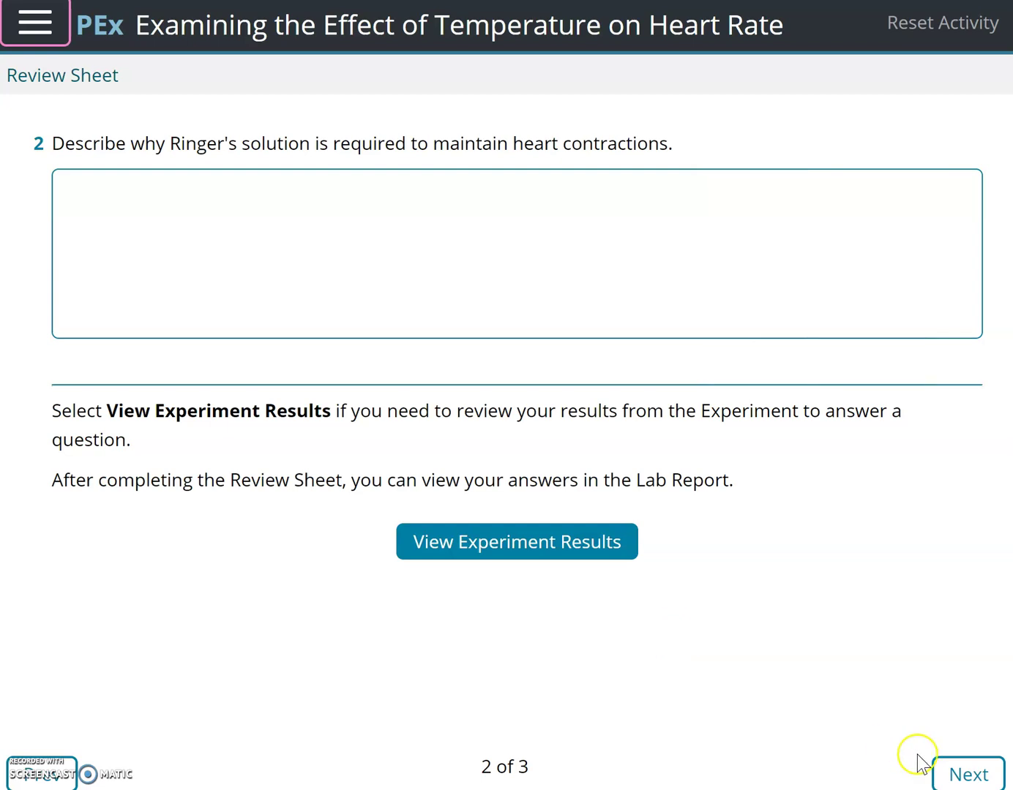
pyautogui.click(970, 775)
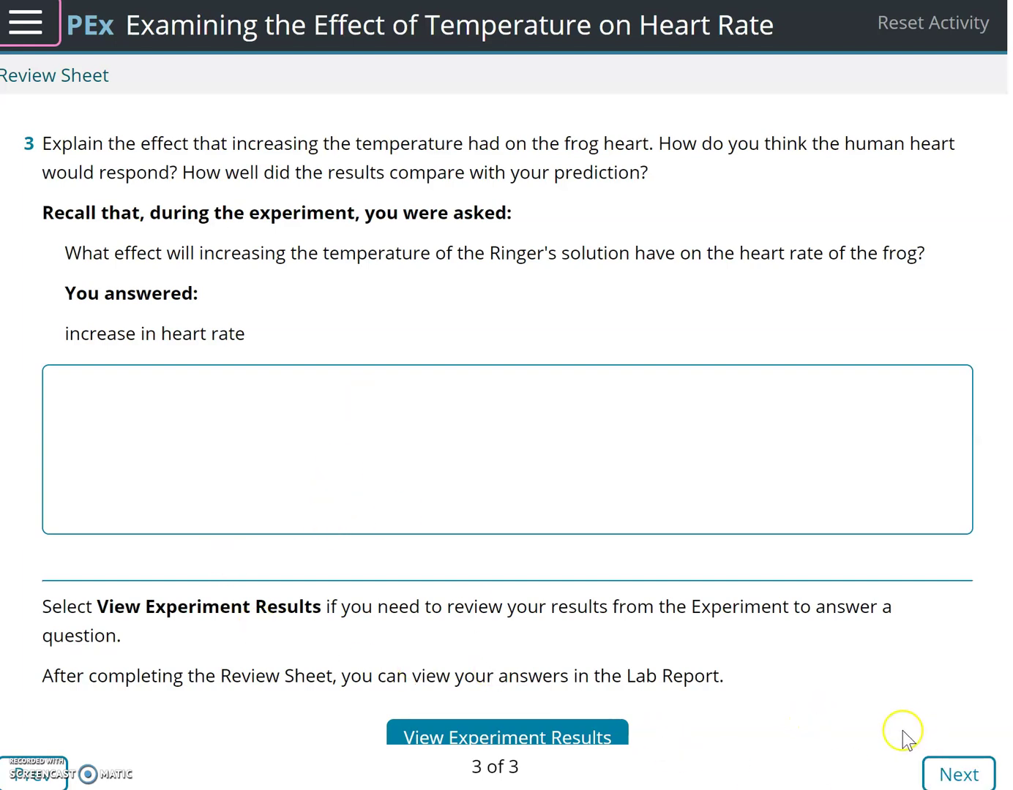
pyautogui.click(963, 777)
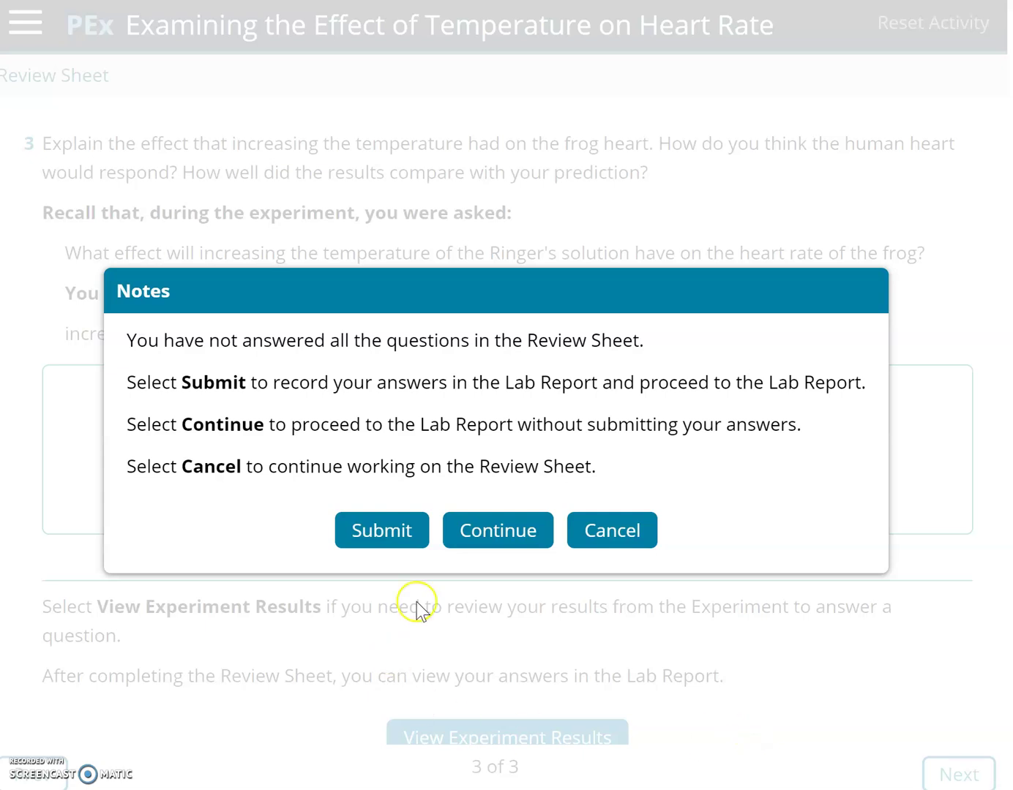
pyautogui.click(391, 541)
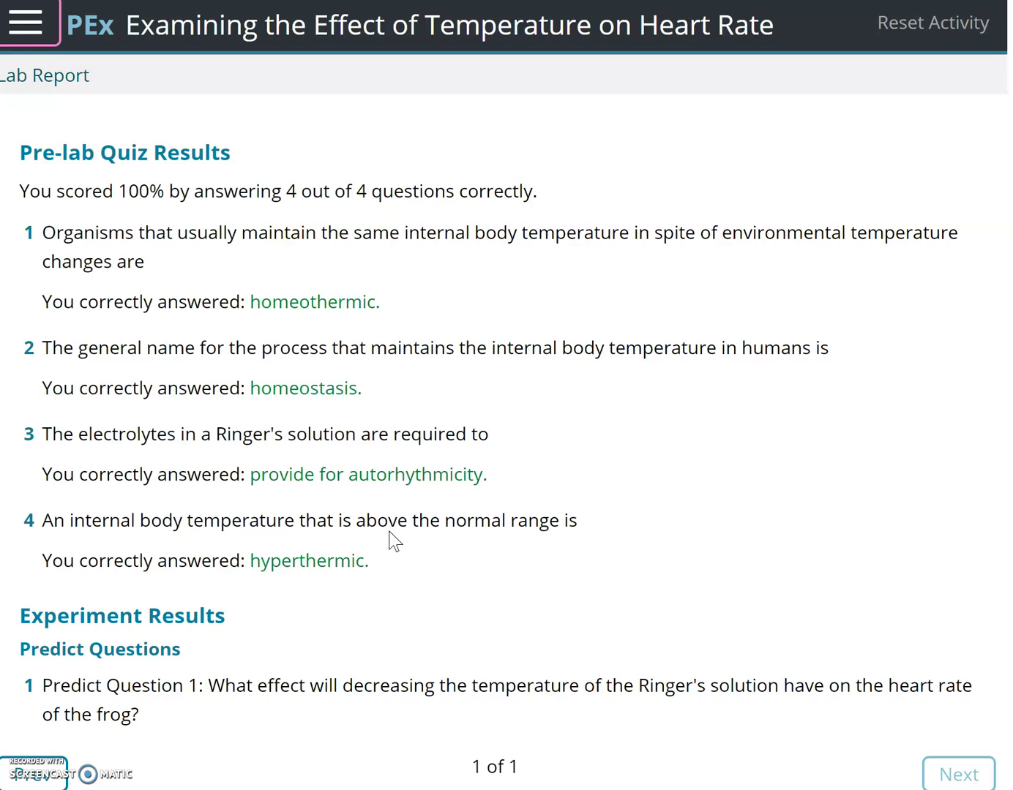
# - Review the Lab Report from the Pre-lab Quiz results through the experiment data and heart rate graphs to the Post-lab Quiz results
pyautogui.scroll(-5, 392, 541)
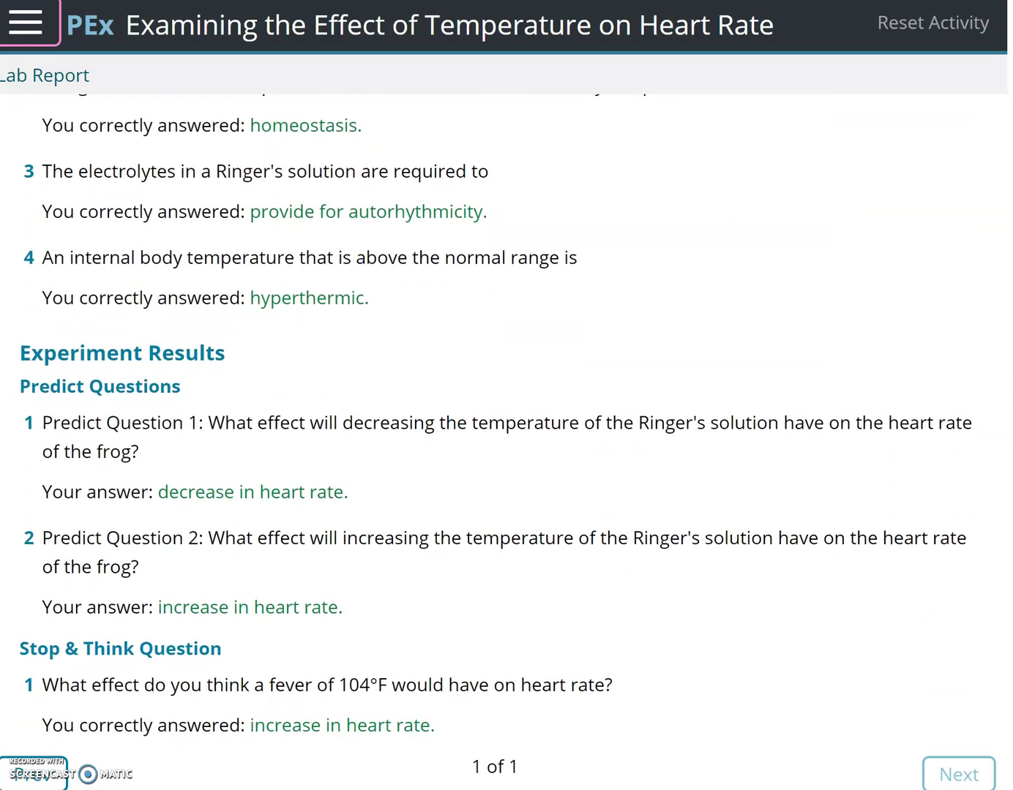
pyautogui.scroll(-3, 494, 428)
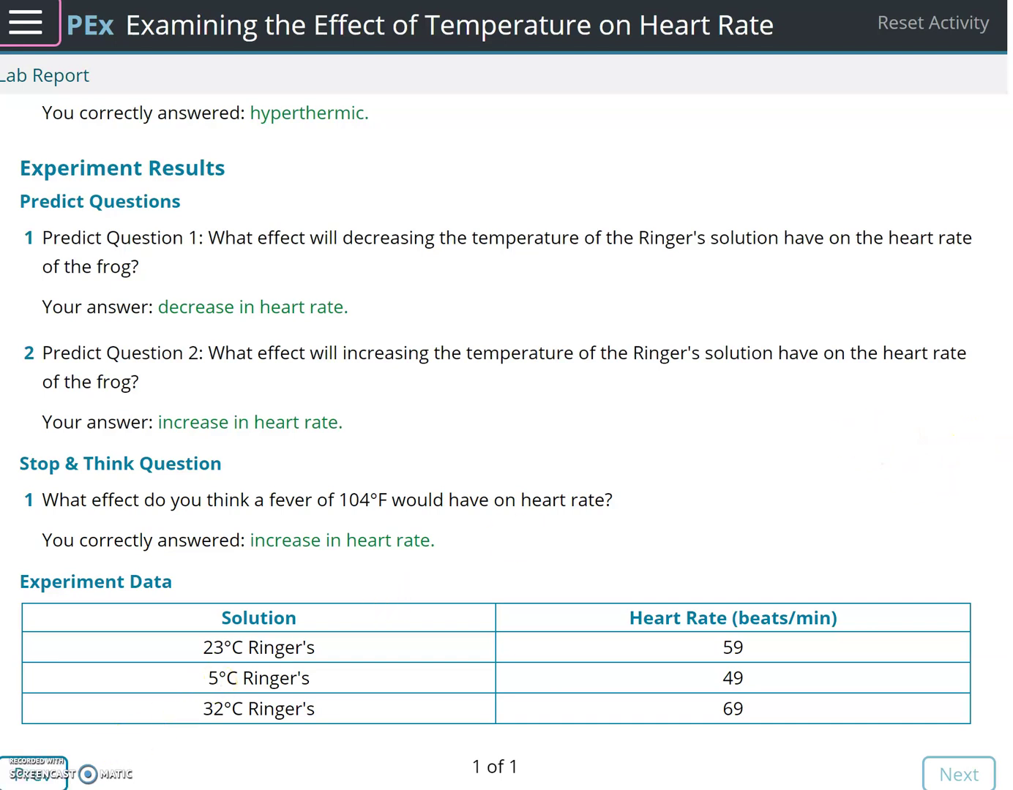
pyautogui.scroll(-7, 495, 427)
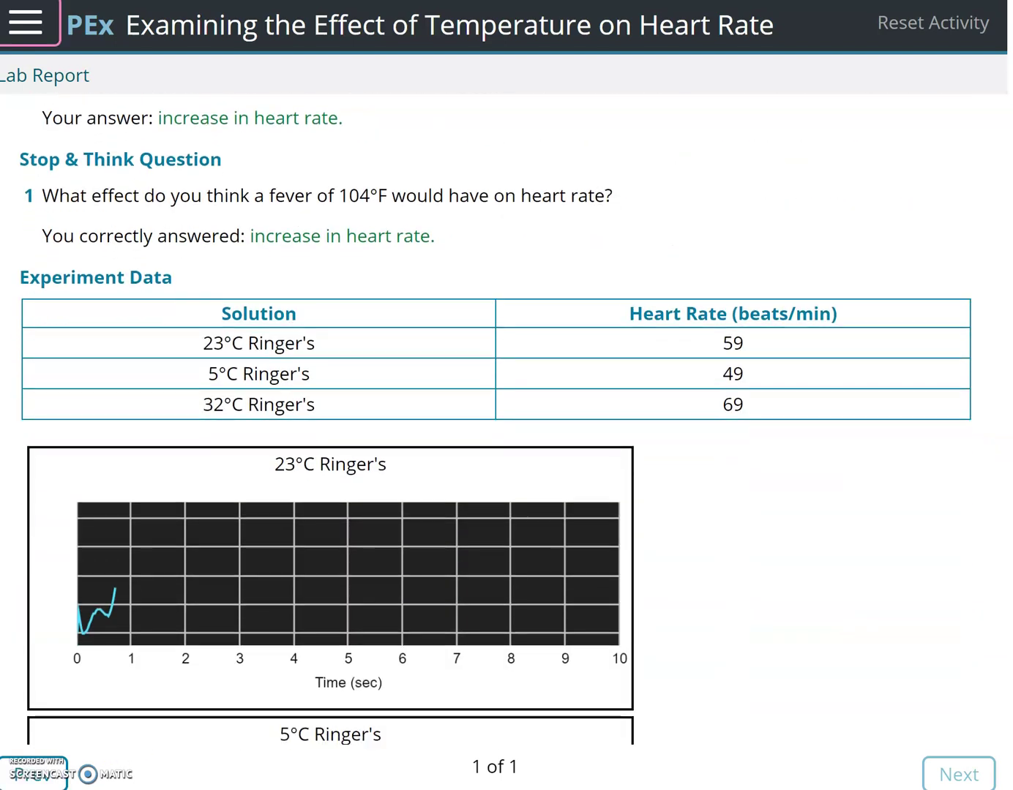
pyautogui.scroll(-5, 496, 415)
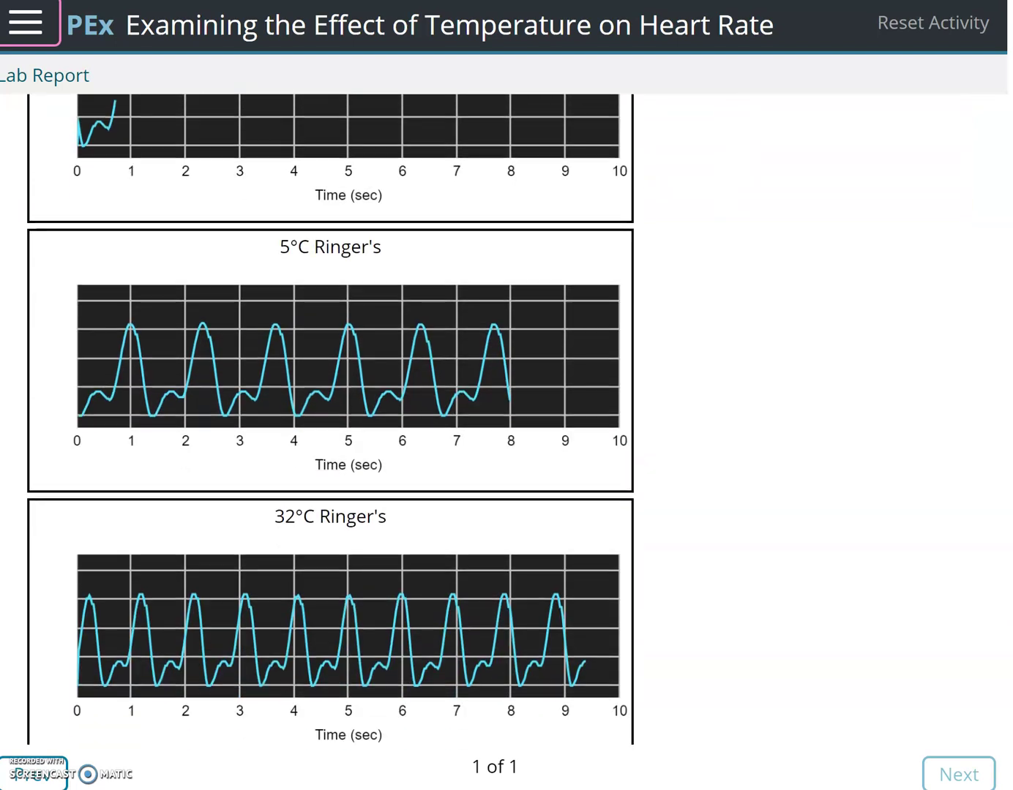
pyautogui.scroll(-4, 495, 416)
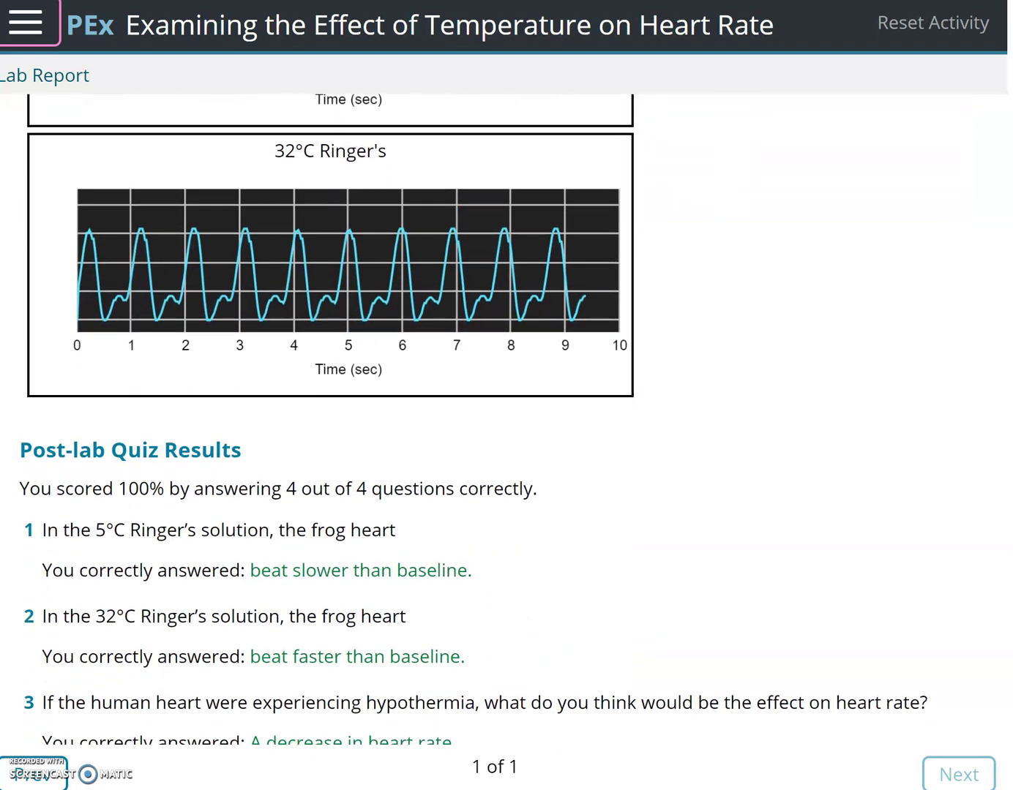
pyautogui.scroll(-2, 495, 416)
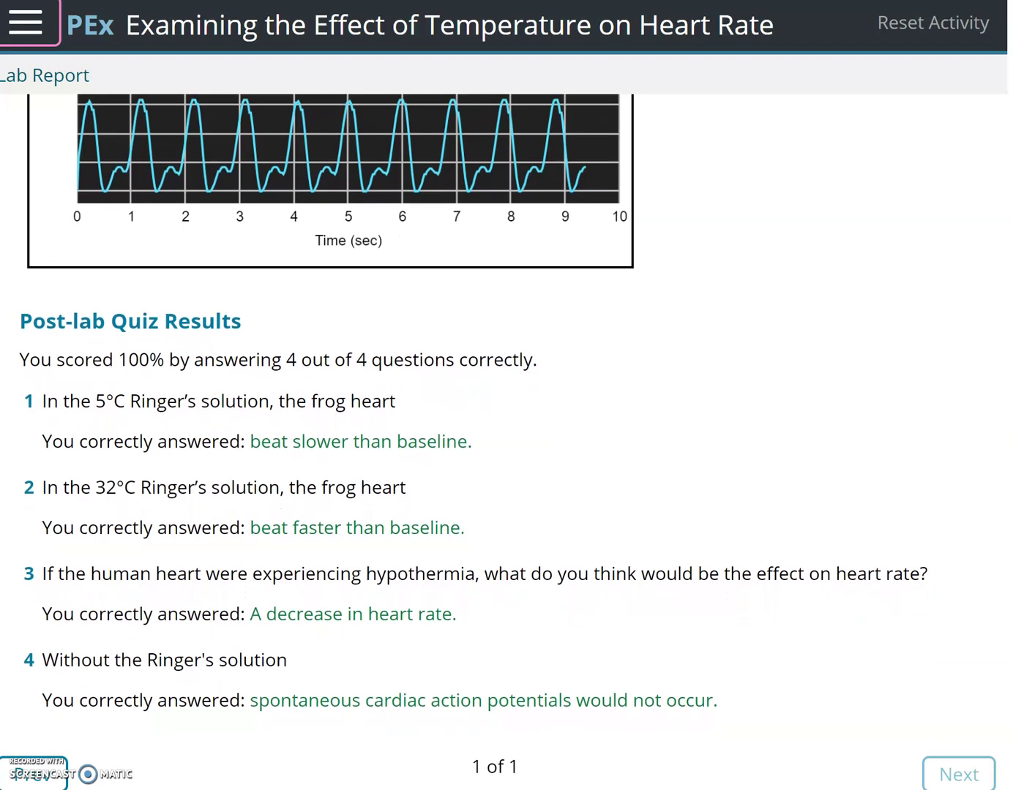
pyautogui.scroll(1, 496, 416)
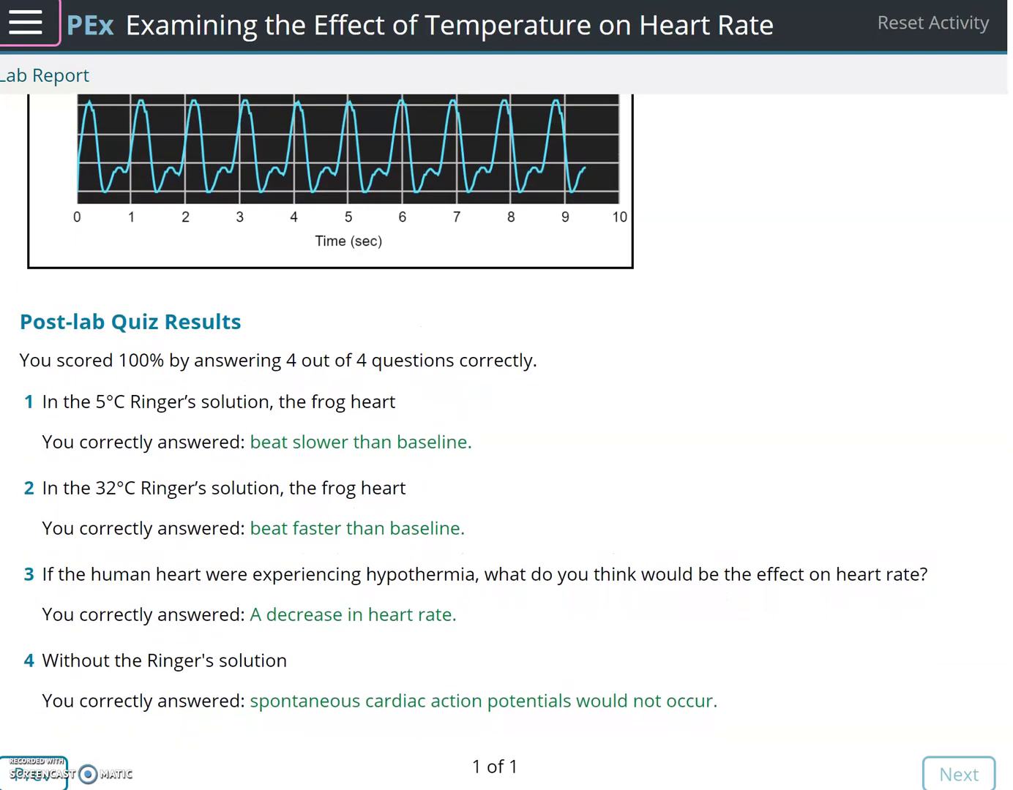